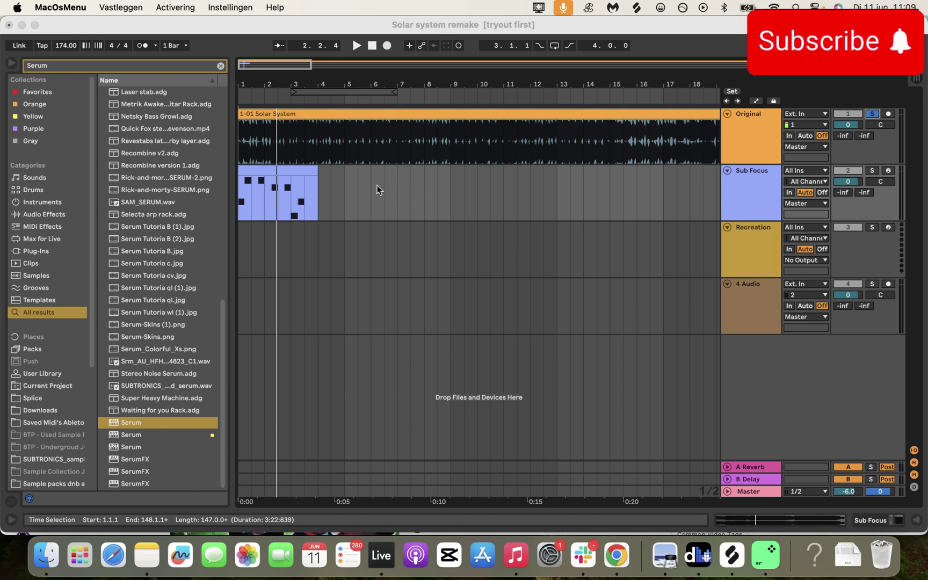
Zoom into the first bars, select the Sub Focus clip and set the play position.
left_click(324, 186)
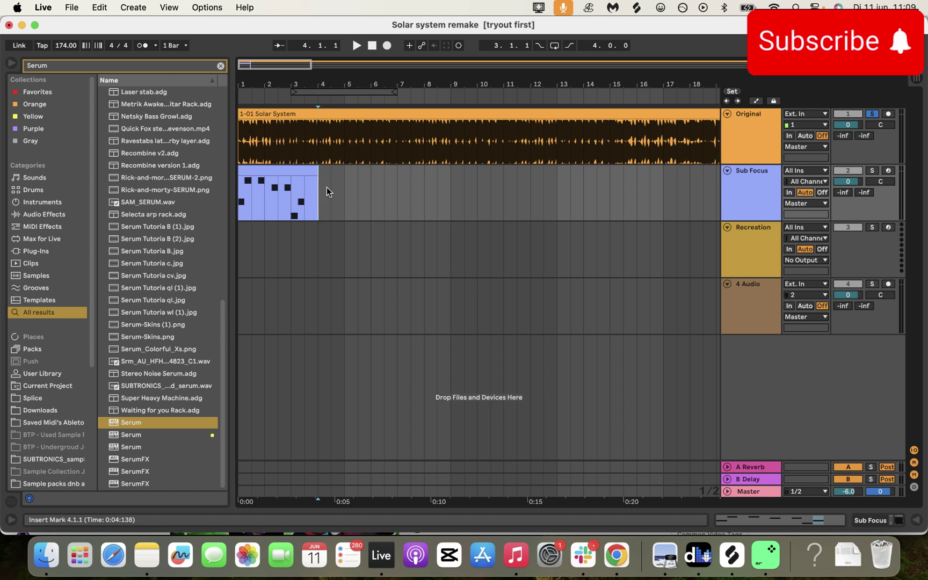
key("plus")
left_click(332, 175)
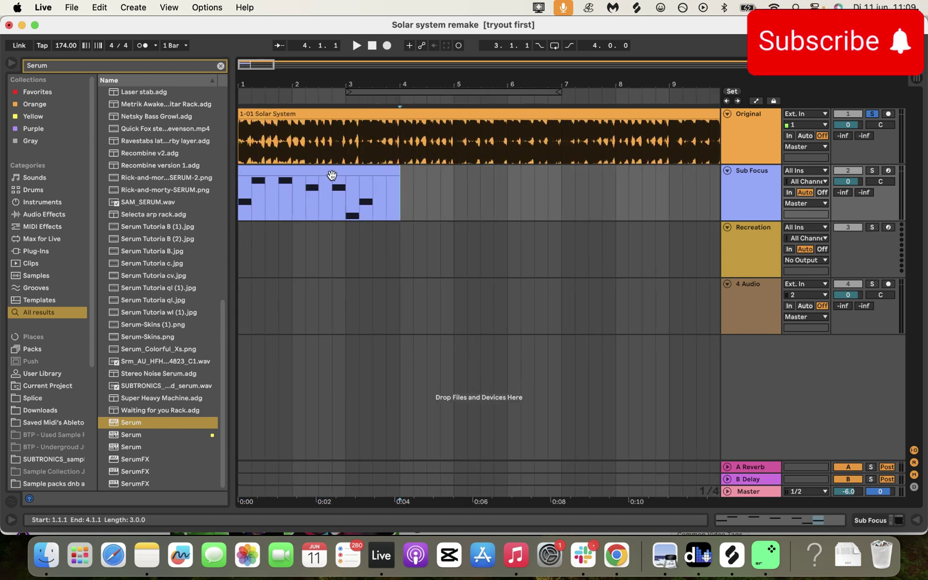
left_click(244, 145)
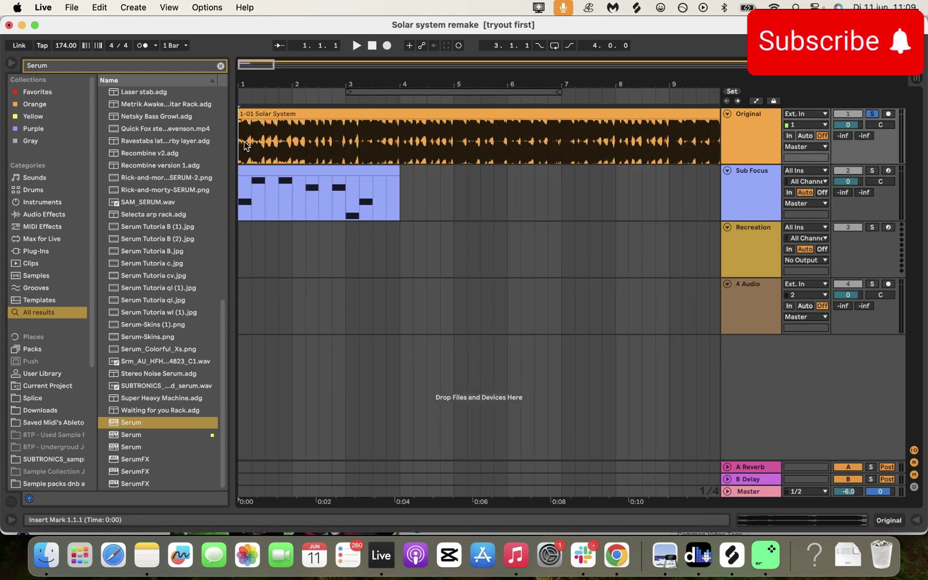
scroll(305, 153, "up", 3)
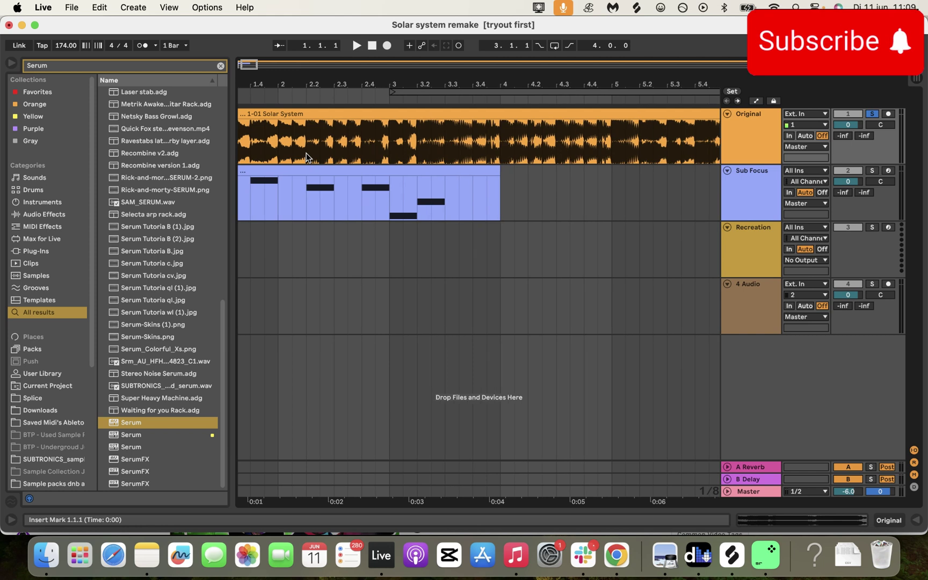
scroll(306, 153, "up", 1)
scroll(306, 153, "down", 4)
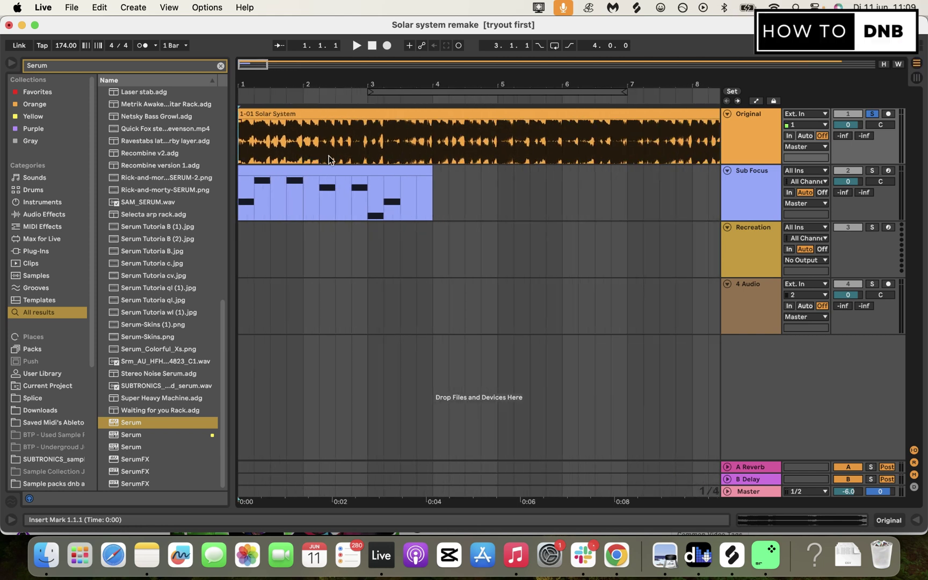
left_click(391, 157)
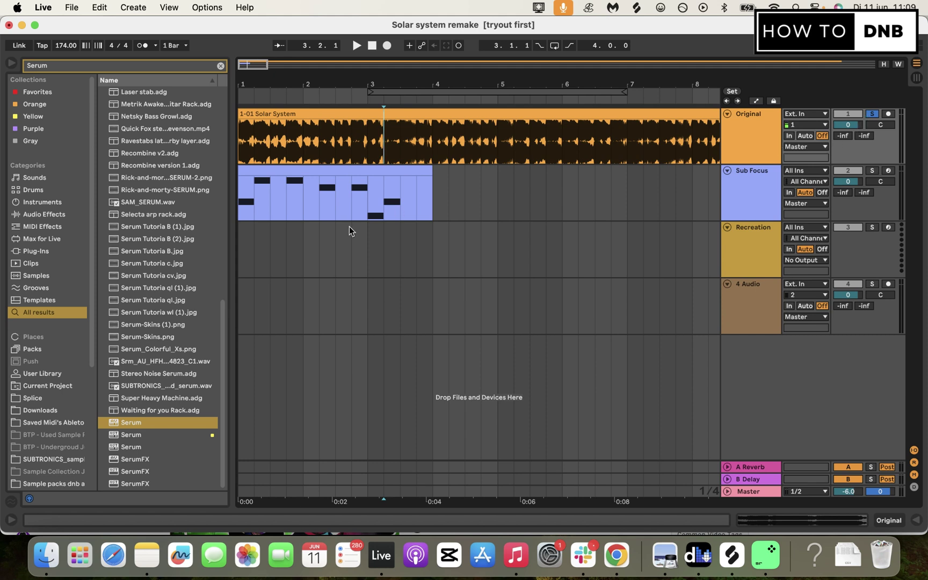
Lower the Original track to -4.8 dB, then solo Sub Focus and play its melody.
left_click_drag(848, 124, 845, 128)
key("space")
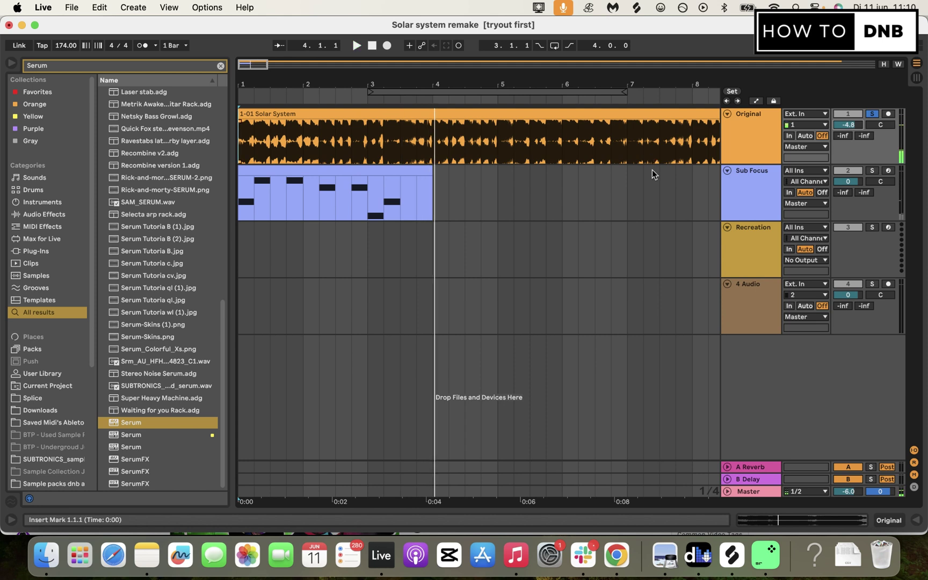
left_click(872, 171)
key("space")
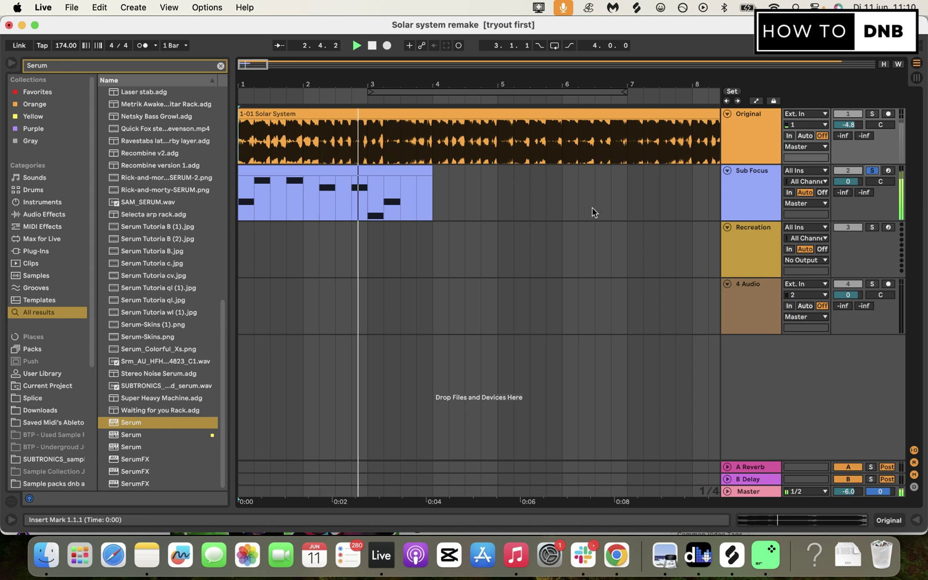
key("space")
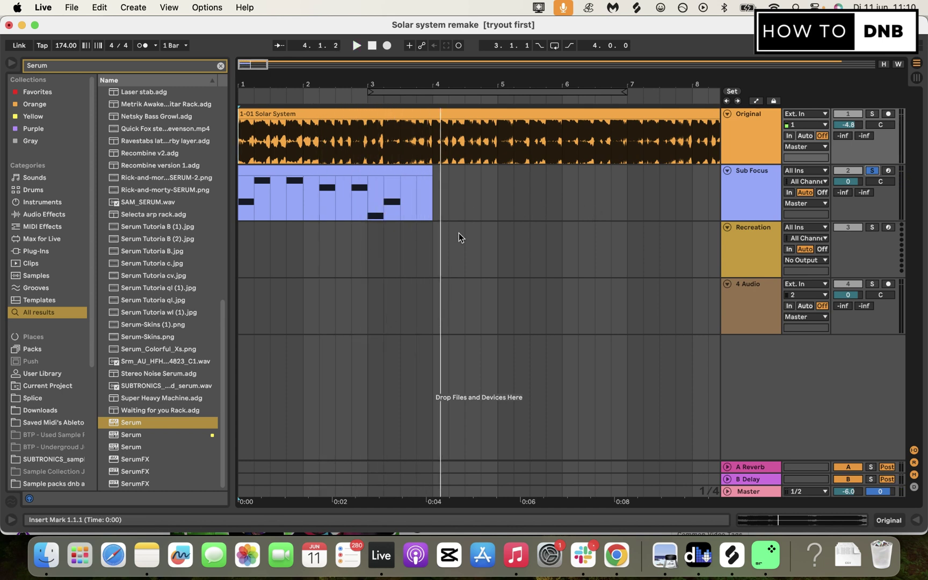
left_click(345, 143)
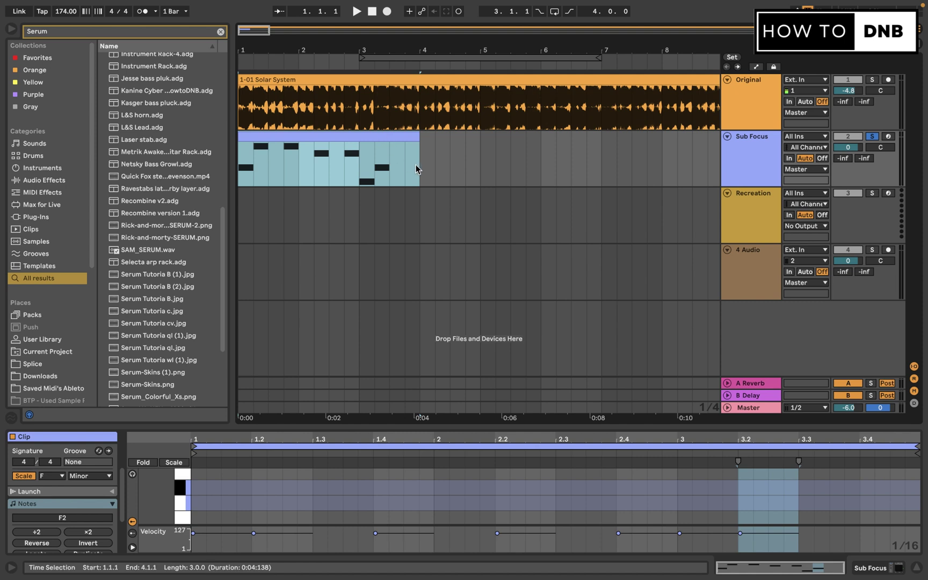
Copy the Sub Focus MIDI clip and paste it at bar 1 of the Recreation track.
left_click(397, 153)
left_click(388, 138)
key("ctrl+c")
left_click(245, 217)
key("ctrl+v")
Load Serum from the browser onto the Recreation track's device chain.
left_click(739, 203)
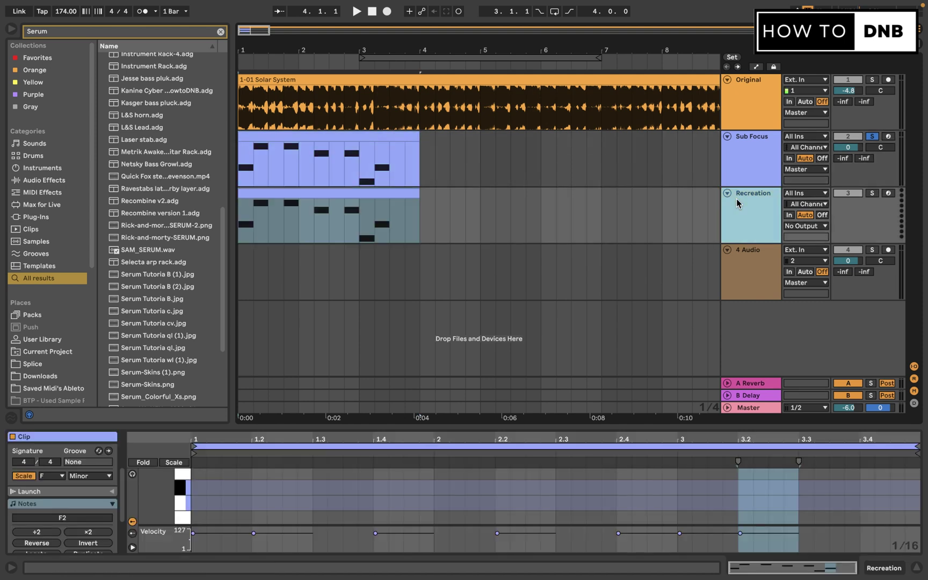
left_click(866, 568)
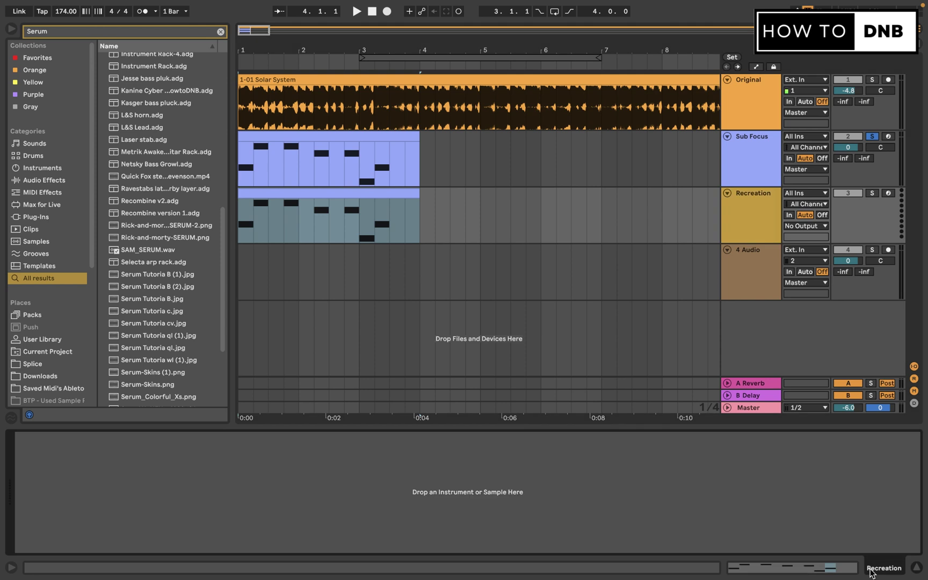
left_click(172, 35)
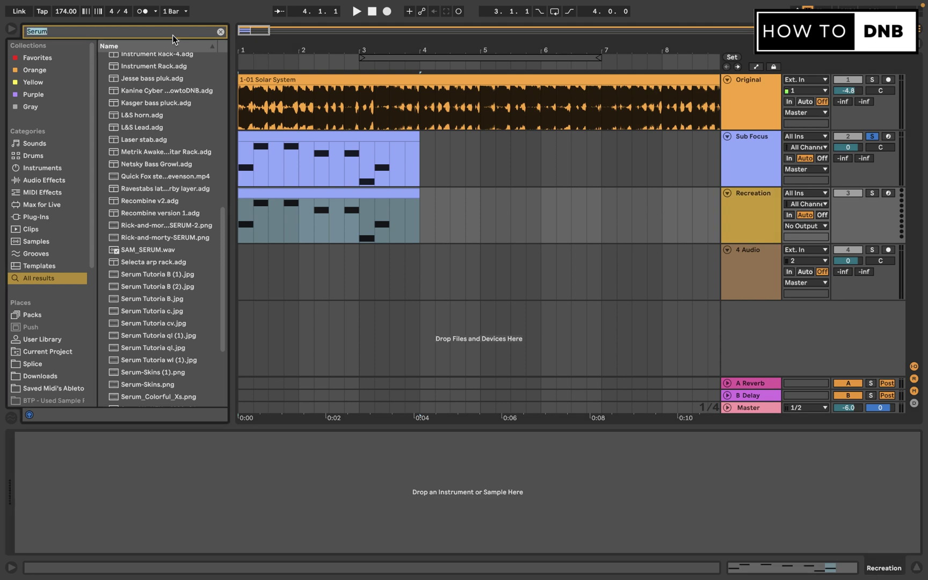
key("Down")
key("Return")
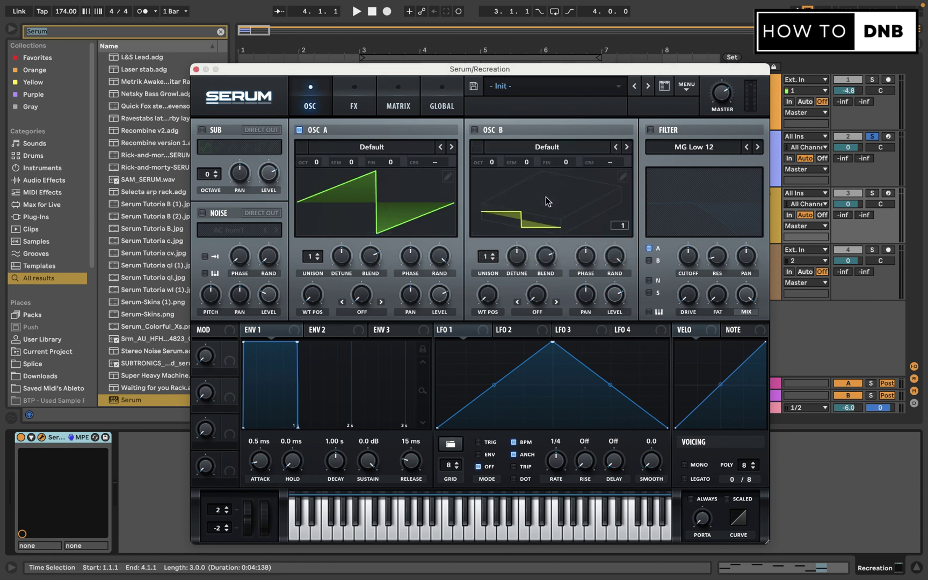
Enable oscillator B and the noise oscillator, leaving both saws on the Default wavetable.
left_click(475, 130)
left_click(573, 149)
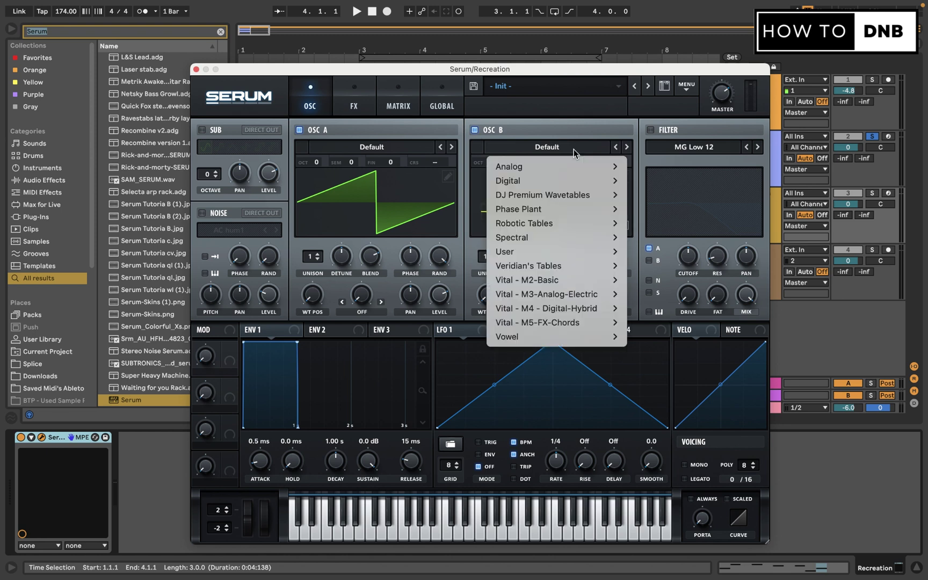
mouse_move(568, 168)
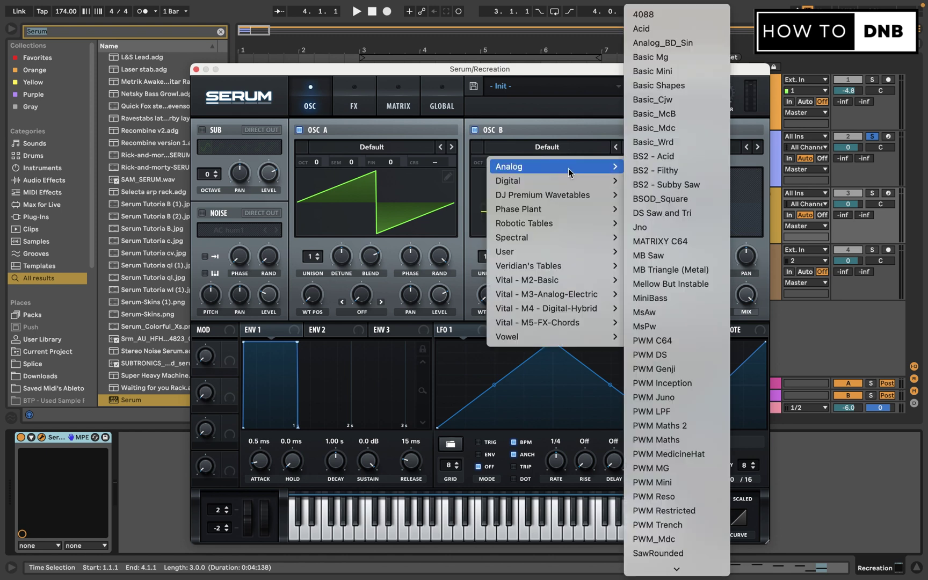
left_click(571, 152)
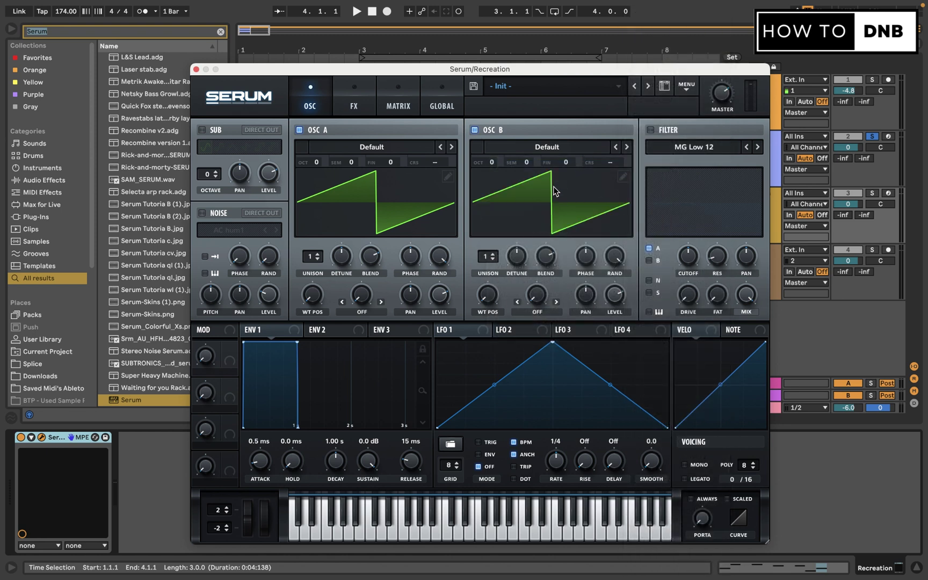
left_click(411, 145)
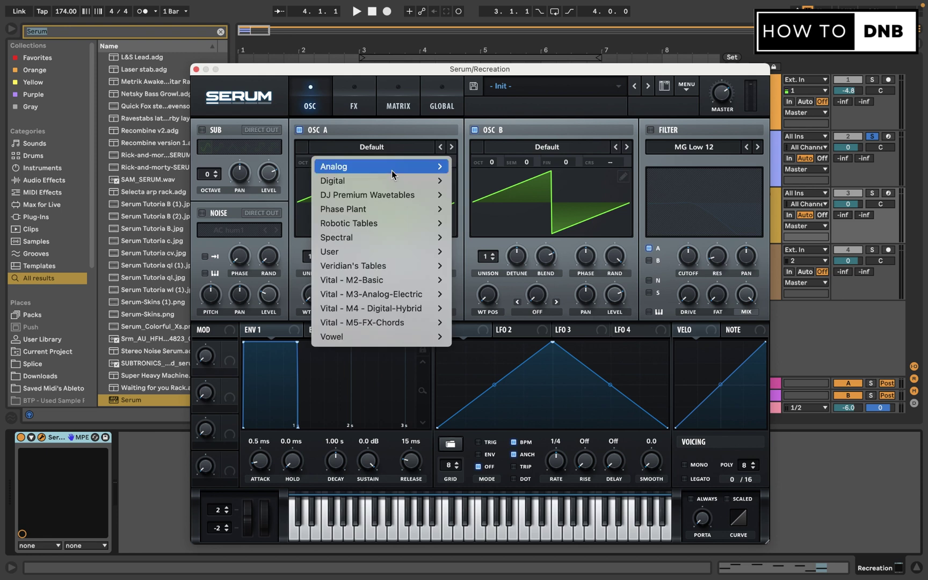
mouse_move(397, 169)
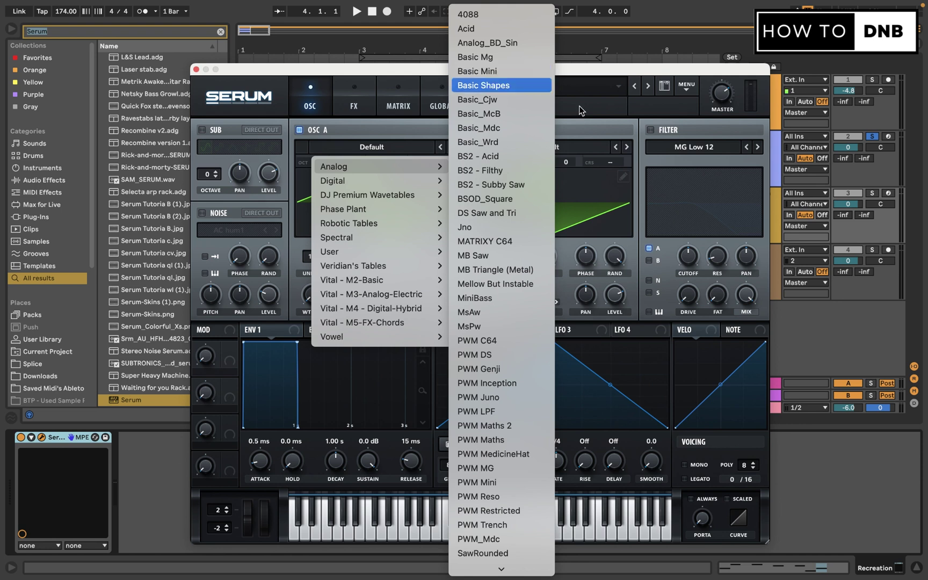
left_click(623, 115)
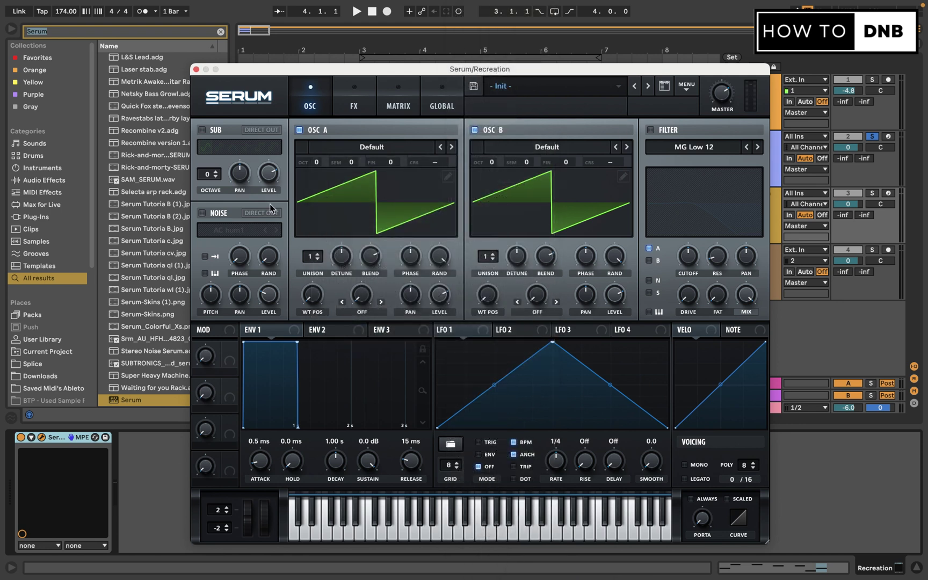
left_click(202, 213)
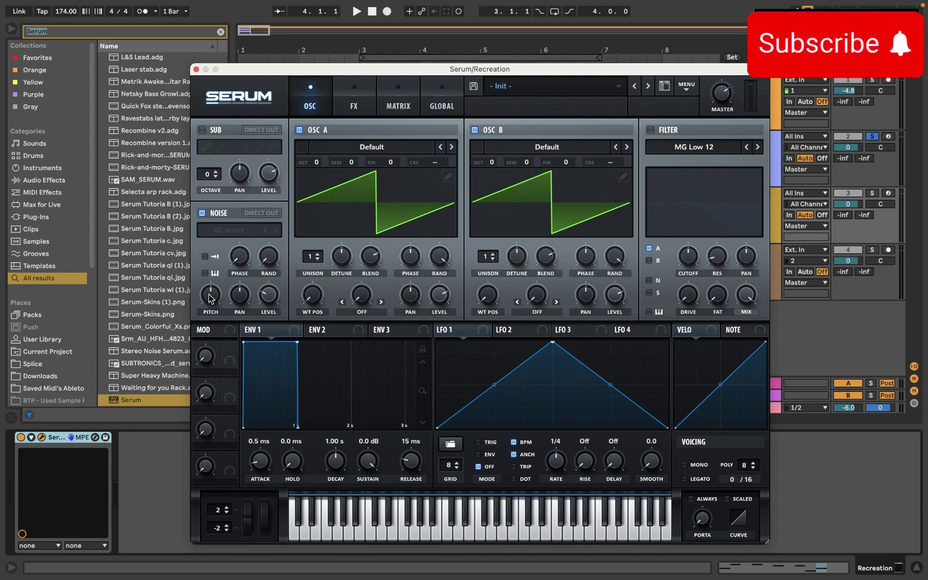
Check the noise sample list unchanged and switch off oscillators A and B.
left_click(246, 231)
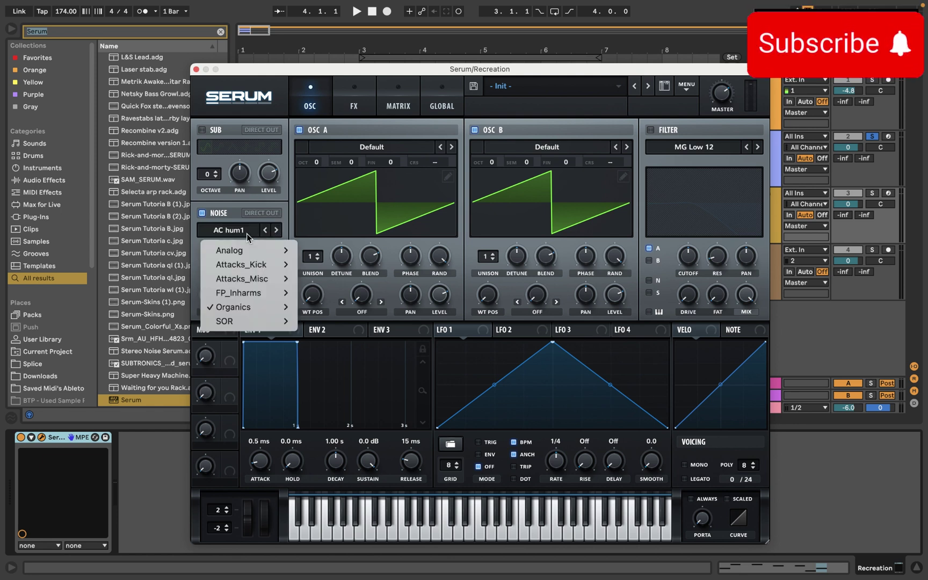
left_click(247, 230)
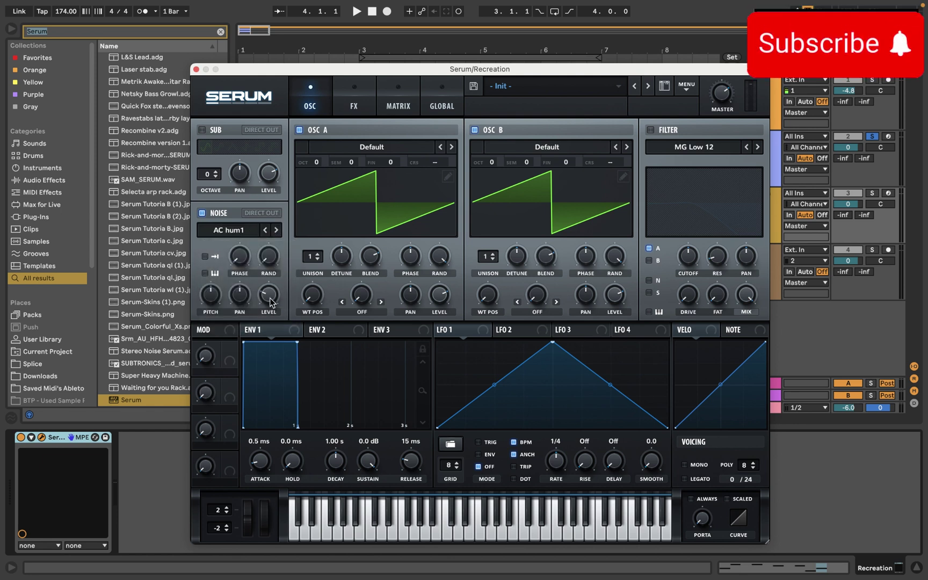
mouse_move(270, 308)
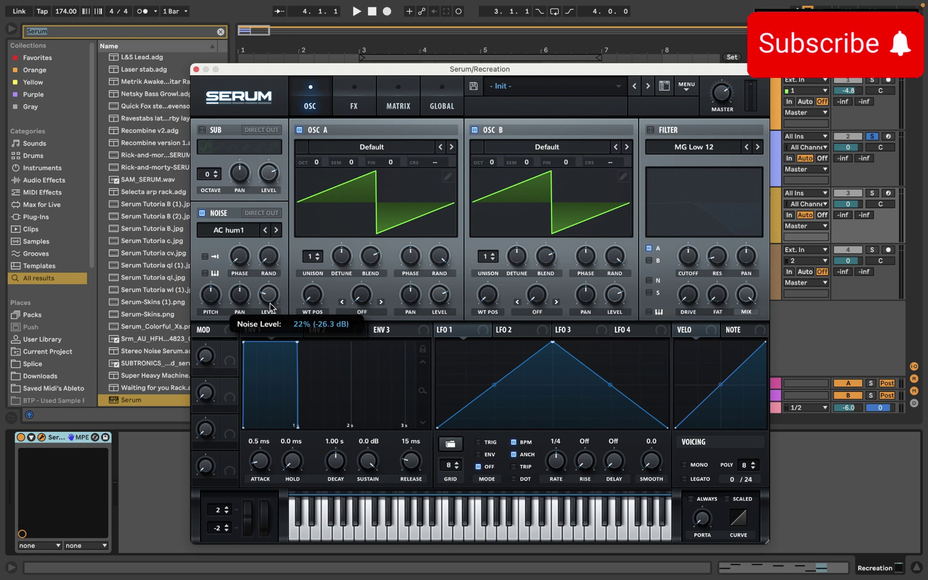
left_click(300, 130)
left_click(474, 130)
Solo and play the Recreation track, turning noise off and oscillators A and B back on.
left_click(873, 193)
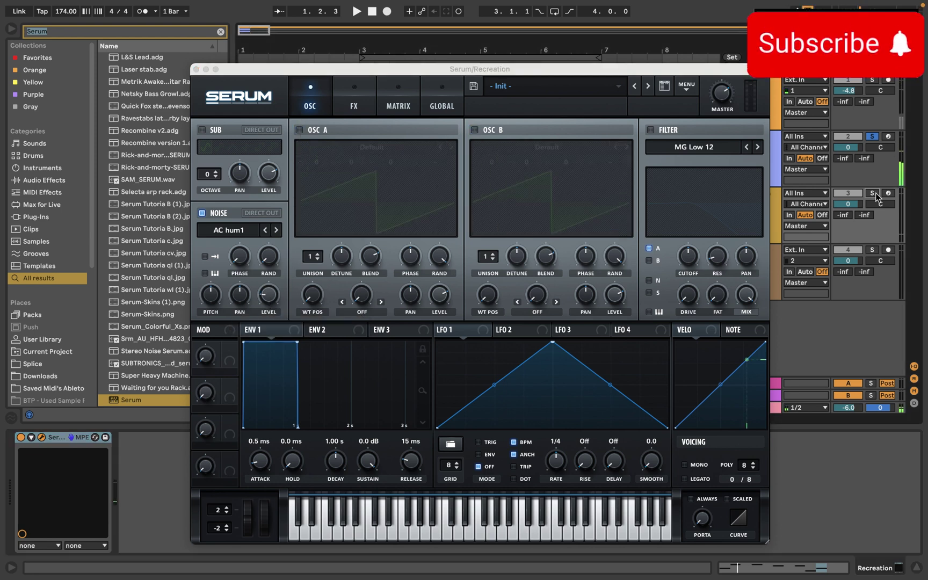
key("space")
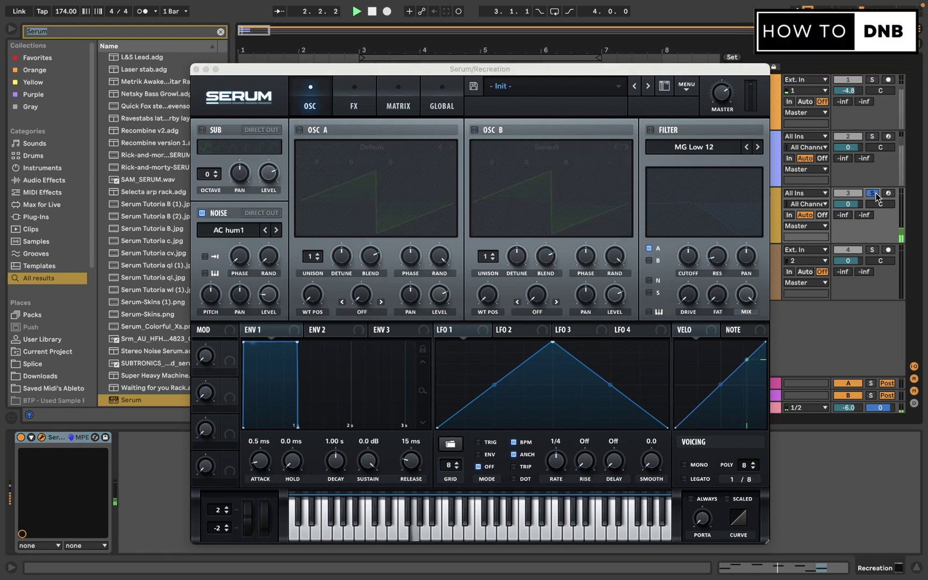
left_click(202, 212)
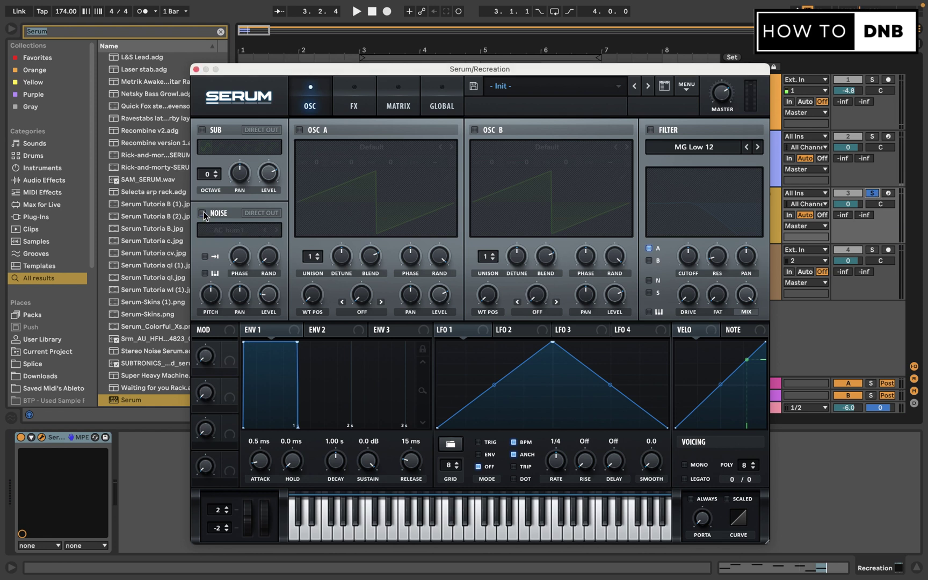
left_click(299, 130)
left_click(475, 130)
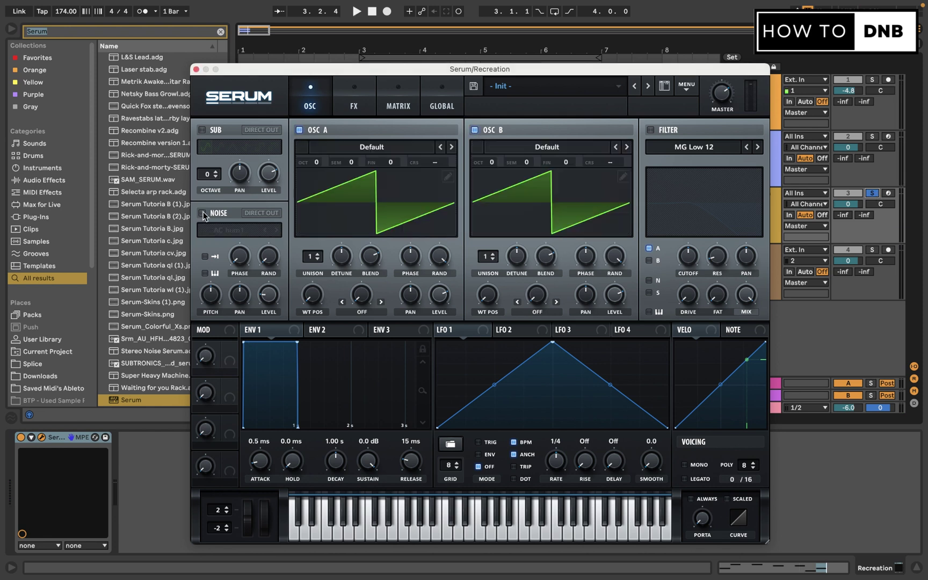
Switch the noise layer back on and pan oscillator B to 11 right.
left_click(202, 213)
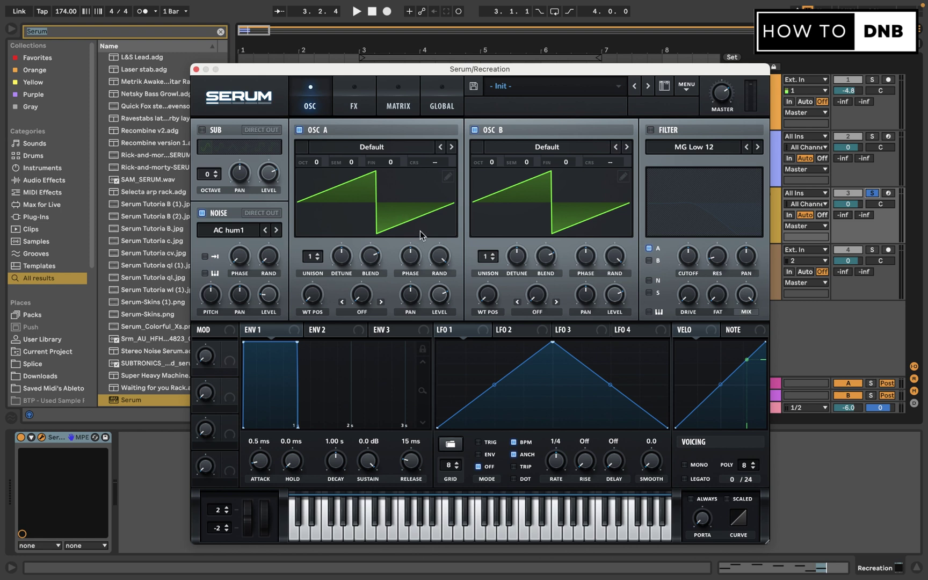
mouse_move(411, 298)
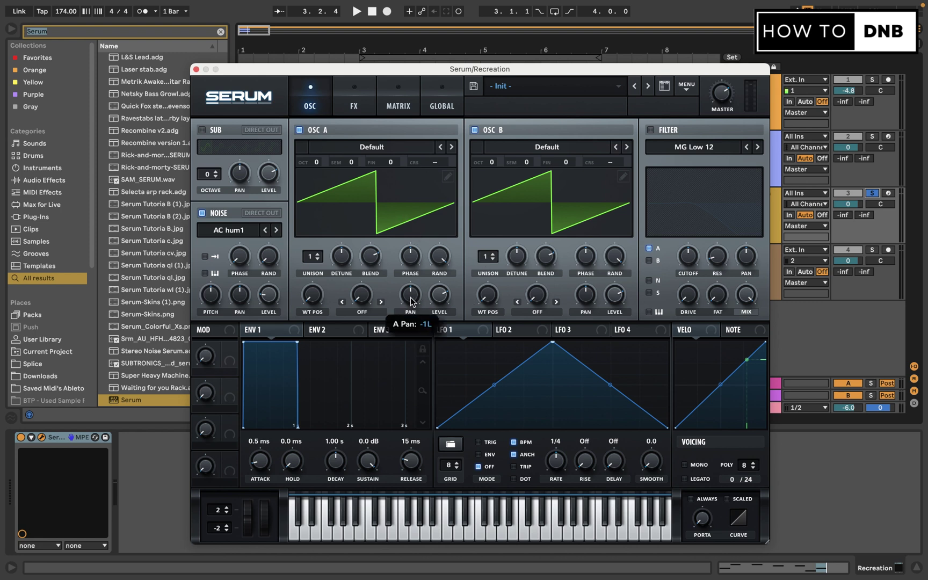
left_click_drag(589, 290, 596, 281)
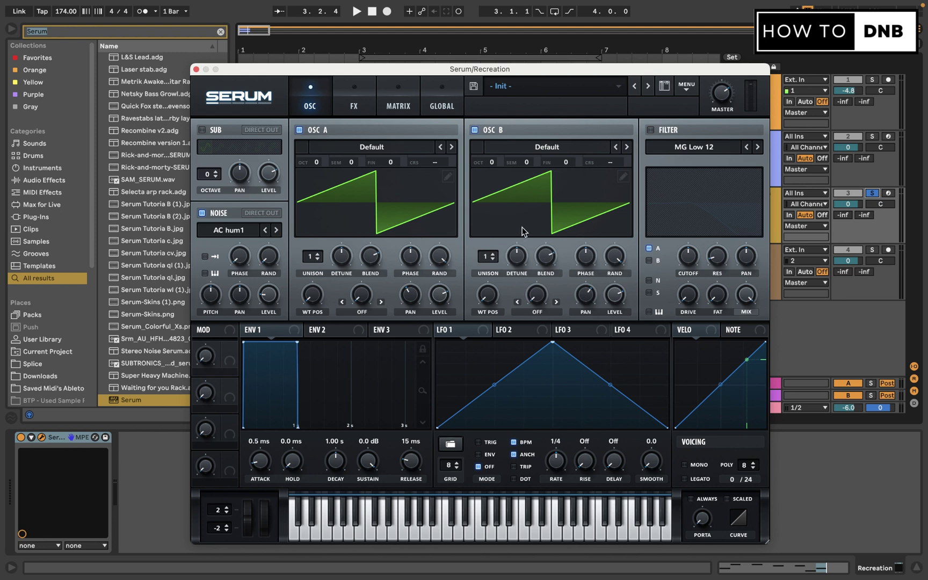
Give oscillator A 16 unison voices and B 8, with small detune on both, and play.
left_click_drag(314, 257, 352, 20)
left_click_drag(490, 257, 520, 205)
left_click_drag(521, 260, 520, 279)
left_click_drag(343, 257, 347, 297)
left_click_drag(517, 257, 517, 258)
left_click_drag(344, 262, 343, 263)
key("space")
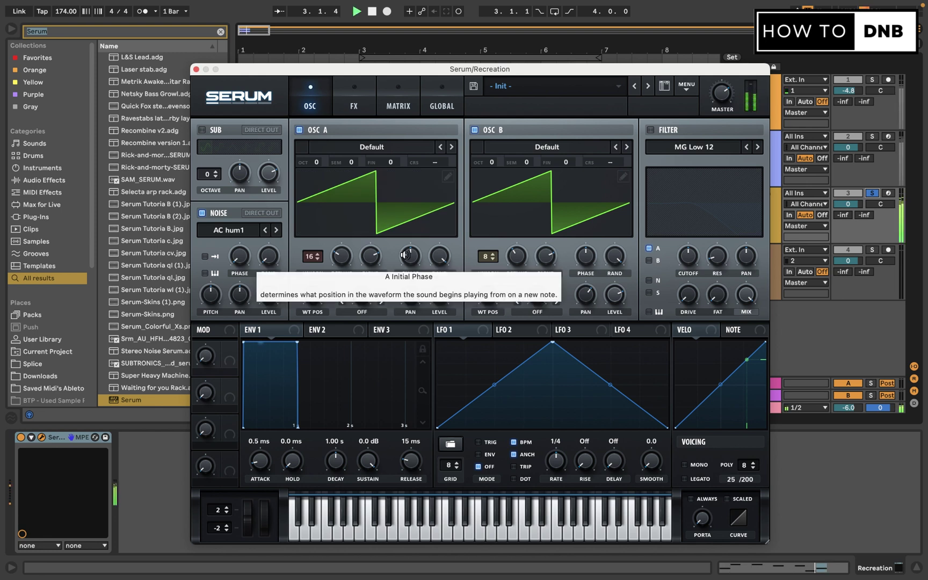
Bow LFO 1's rising and falling slopes upward into a rounded dome curve.
key("space")
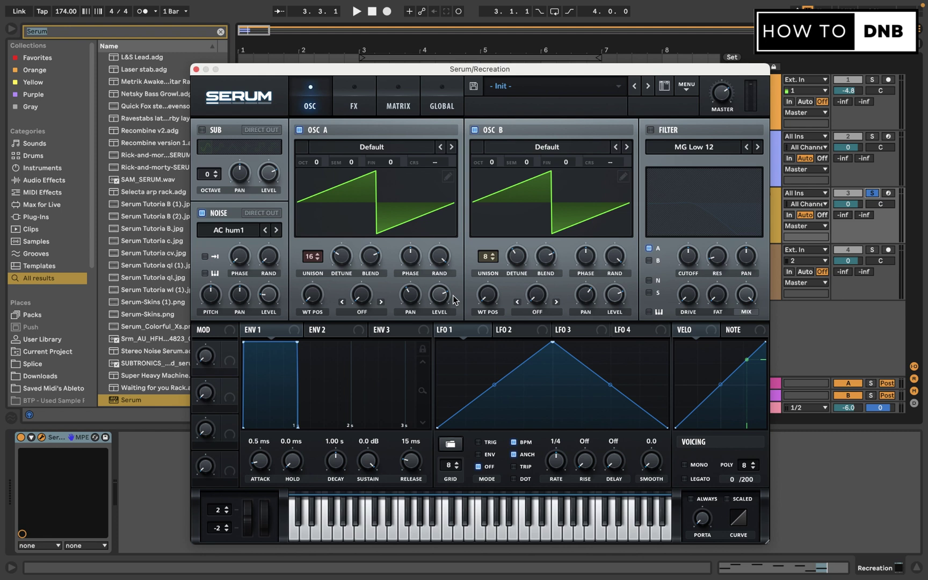
left_click_drag(493, 385, 491, 366)
left_click_drag(610, 384, 618, 367)
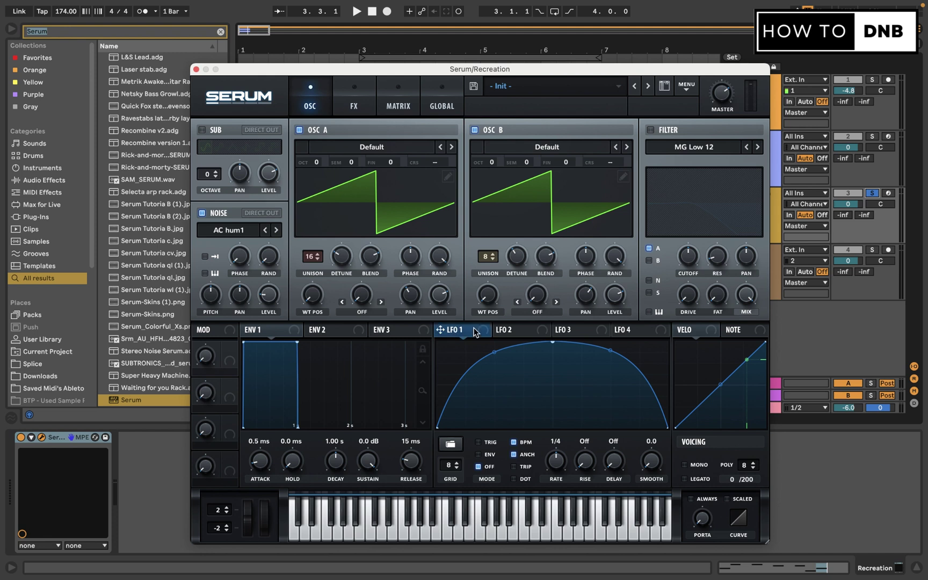
Bend LFO 2 into an exponential decay and route it to oscillators A and B coarse pitch.
left_click(503, 330)
left_click(463, 331)
left_click(508, 330)
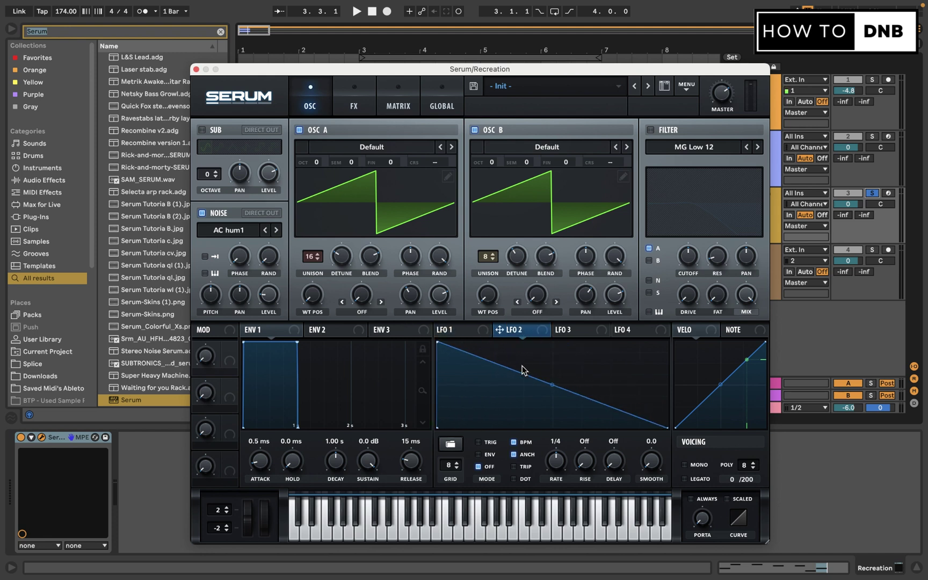
left_click_drag(552, 385, 552, 424)
left_click_drag(513, 336, 420, 173)
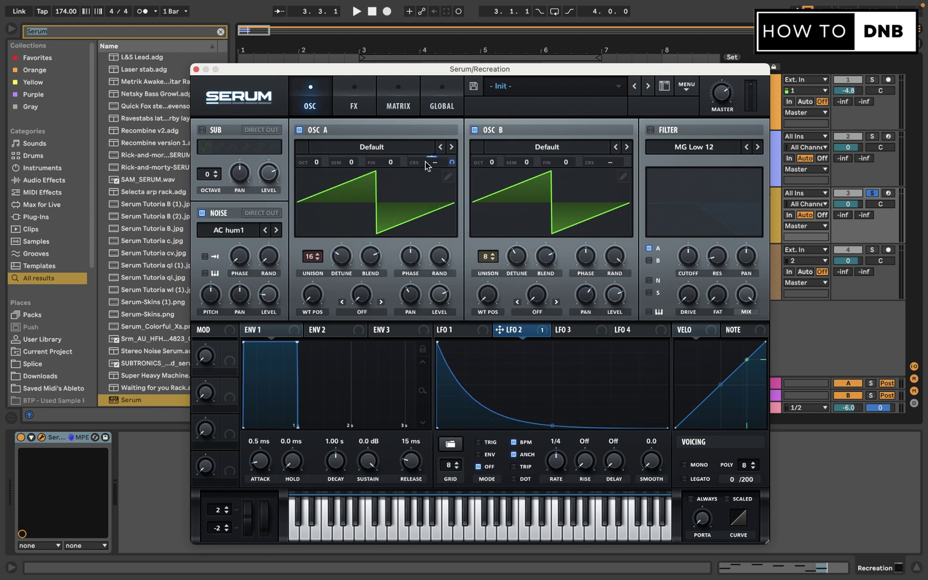
left_click_drag(542, 330, 609, 162)
left_click(388, 102)
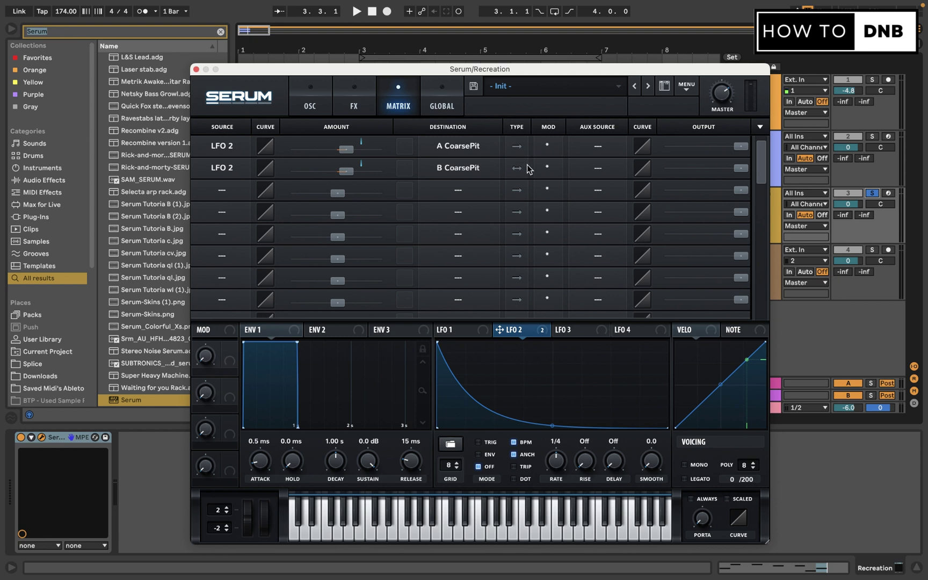
Set the A and B CoarsePit modulation amounts to -10, then audition from the OSC page.
double_click(348, 175)
type("-10")
key("Return")
double_click(350, 151)
type("-10")
key("Return")
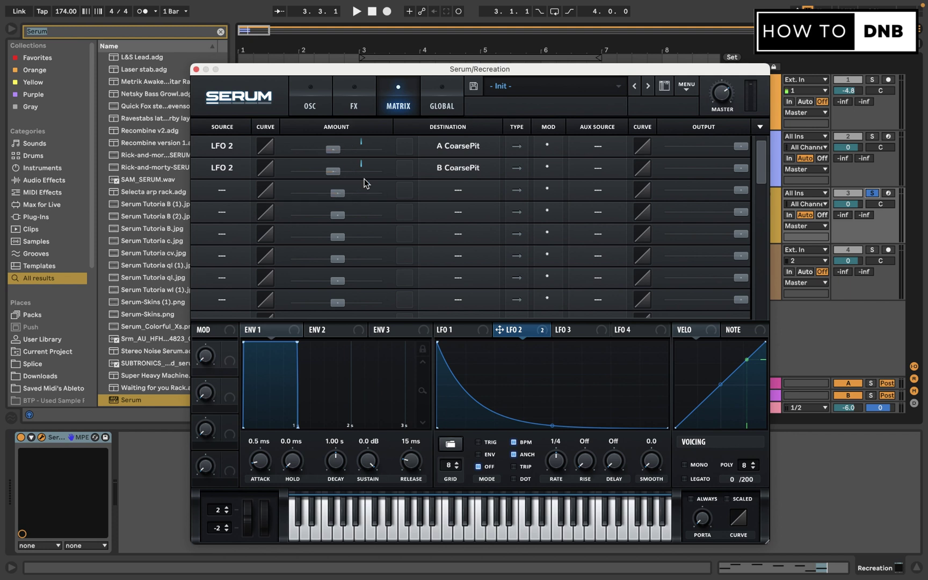
left_click(310, 102)
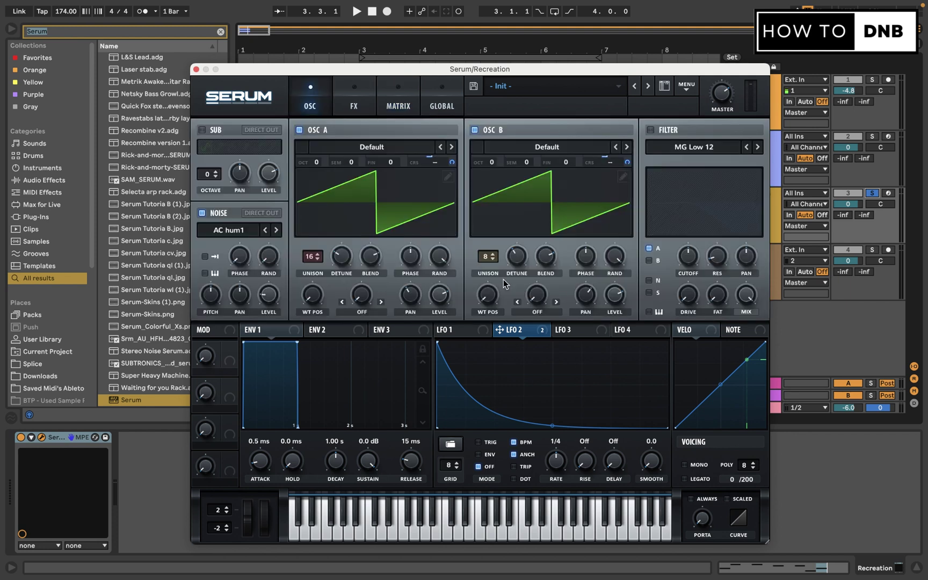
key("space")
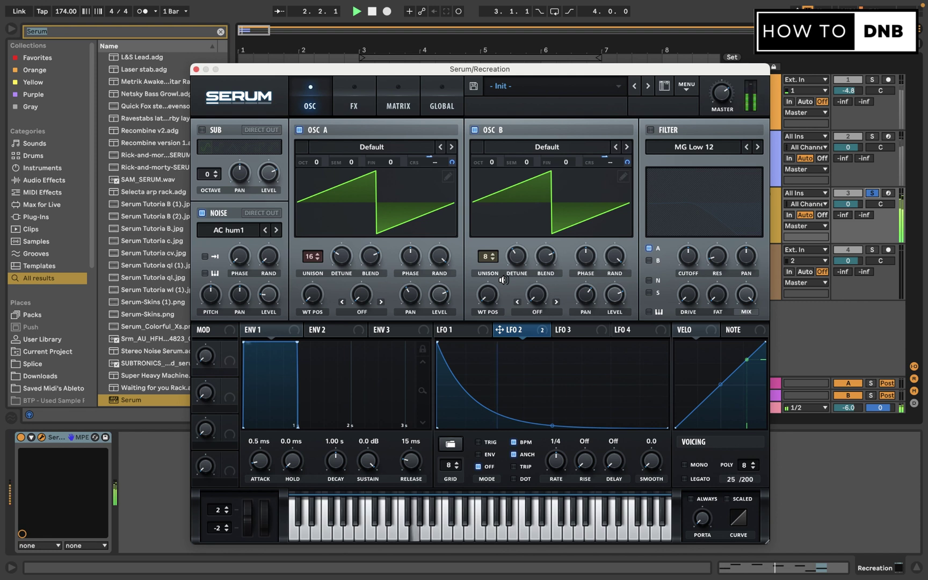
key("space")
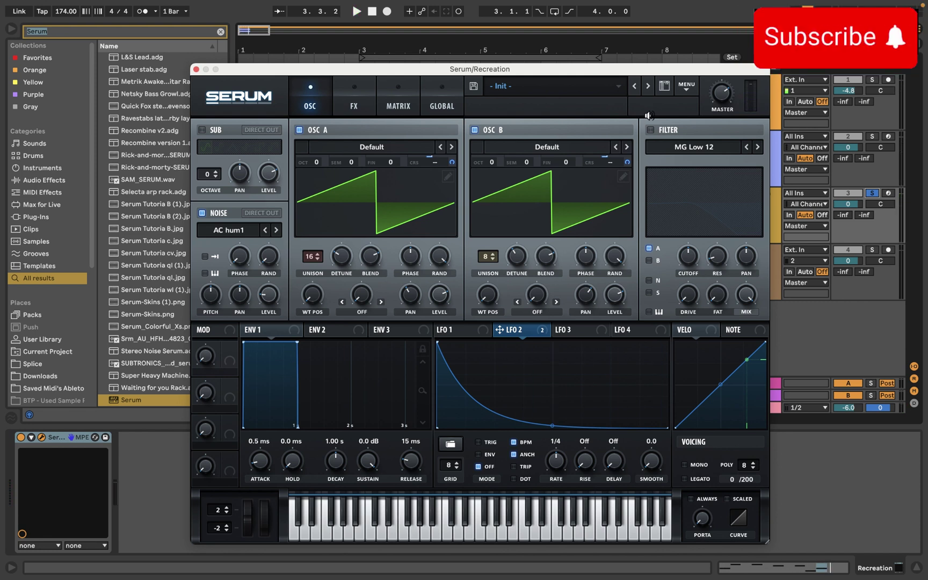
Enable the filter, choose the Multi BN 12 type, and lower its cutoff.
left_click(650, 130)
left_click(677, 146)
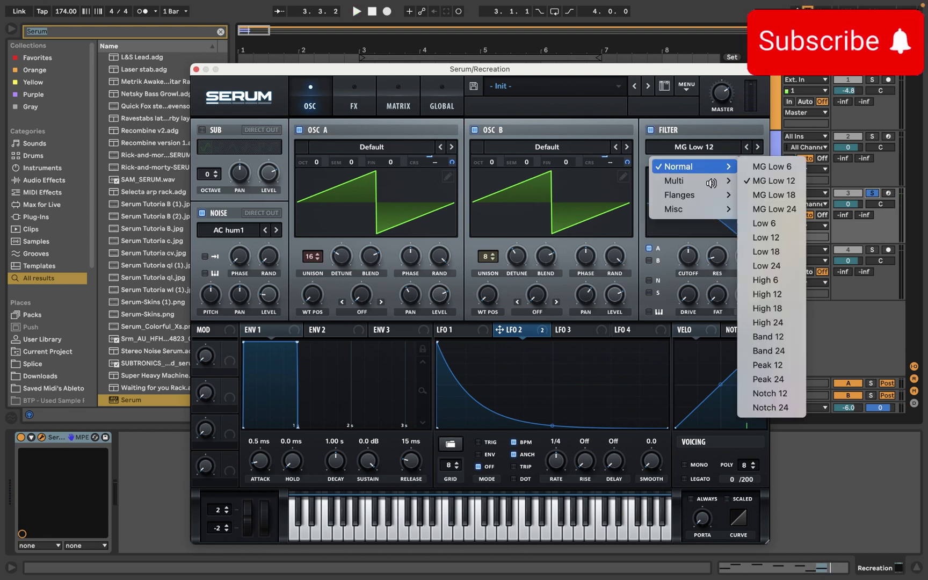
mouse_move(731, 195)
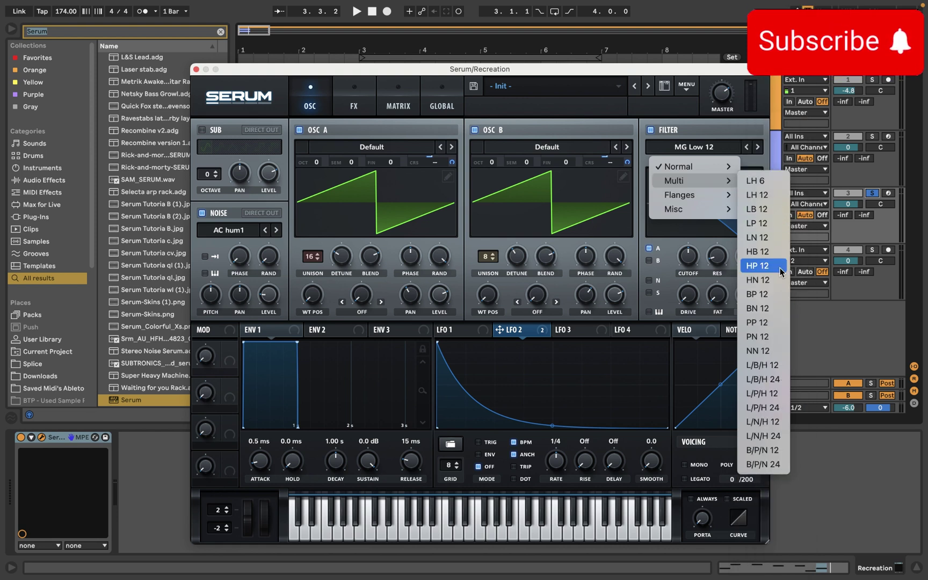
left_click(766, 316)
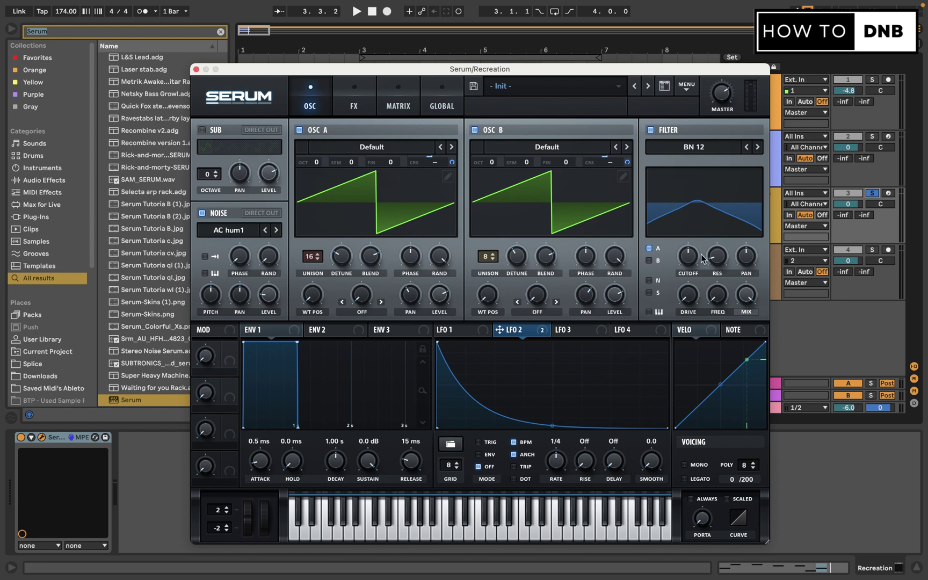
left_click_drag(691, 263, 691, 293)
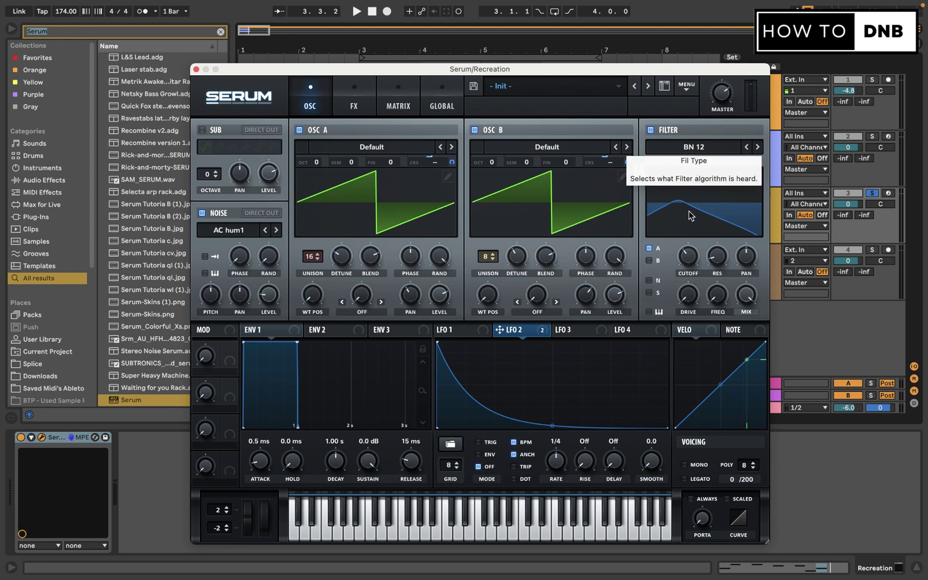
Route LFO 1 to filter cutoff and FREQ, raise FREQ to 65%, and audition.
left_click(469, 332)
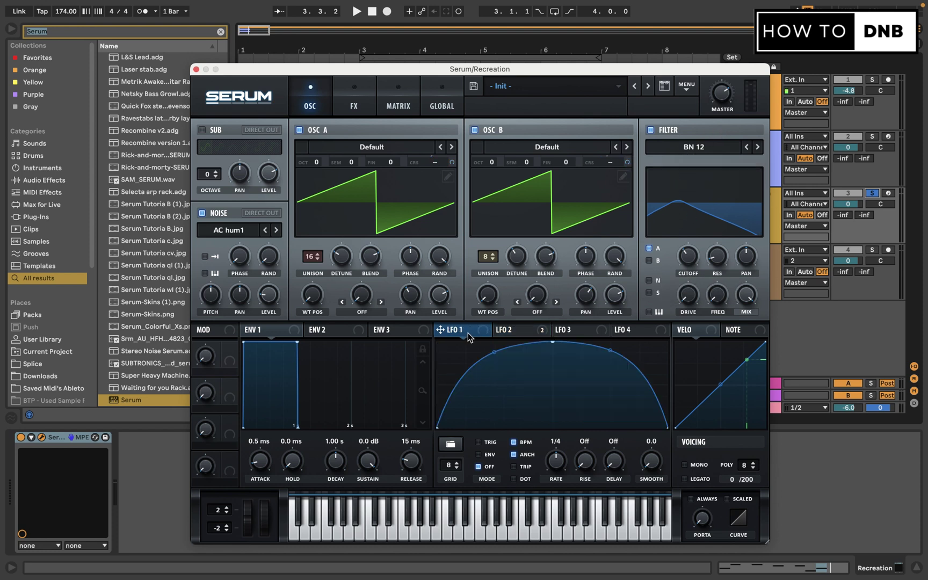
left_click_drag(467, 333, 680, 247)
left_click_drag(724, 302, 759, 244)
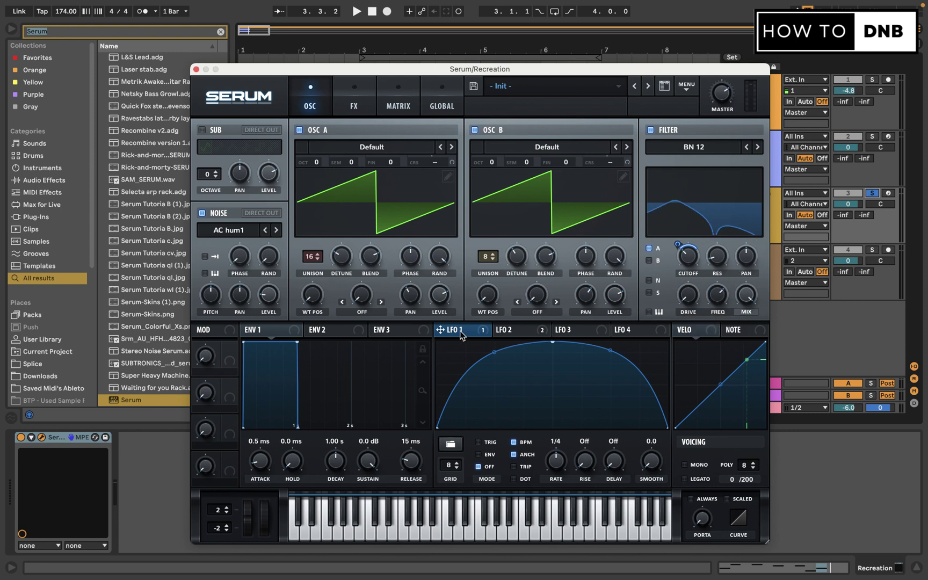
left_click_drag(461, 334, 718, 304)
key("space")
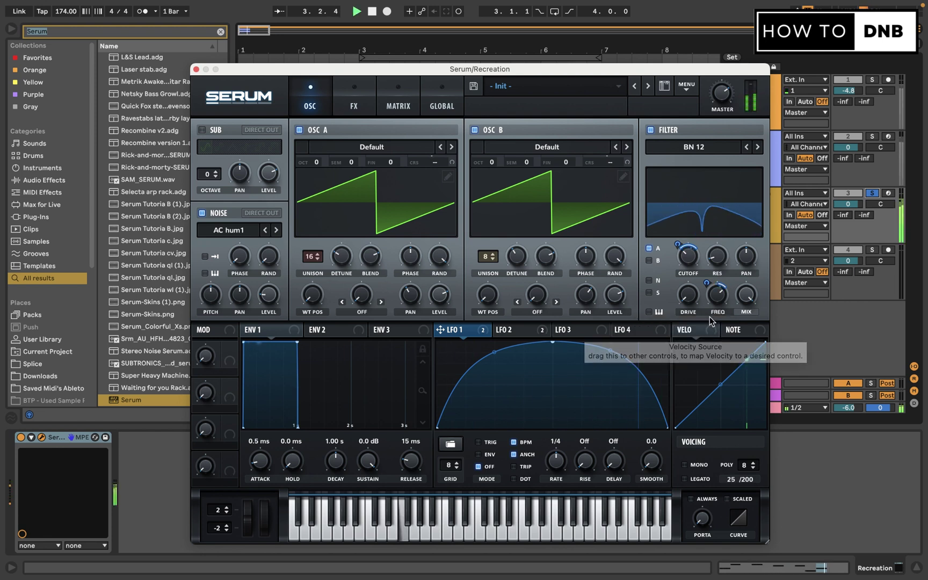
key("space")
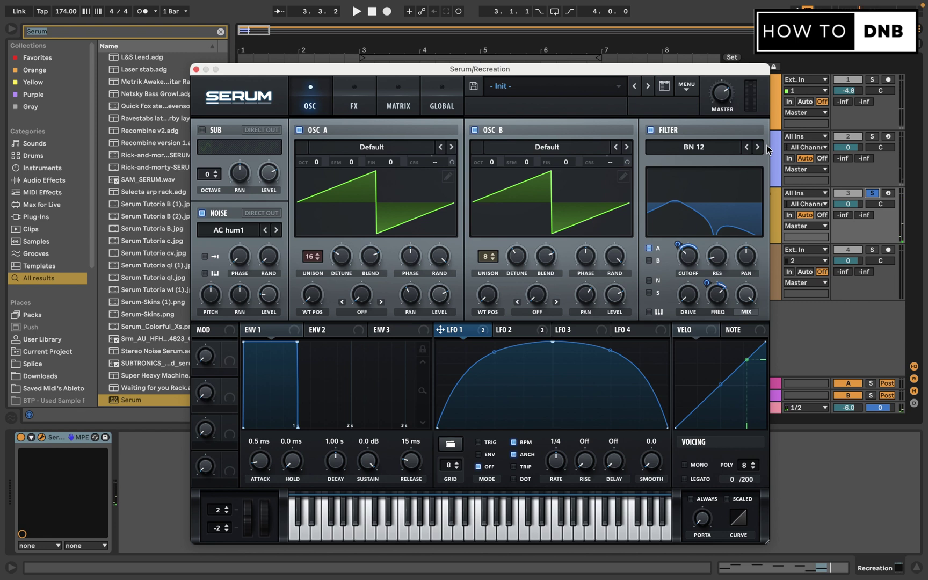
Set LFO 1's FREQ depth to -28, cutoff to 45 Hz and resonance to 24%.
right_click(709, 292)
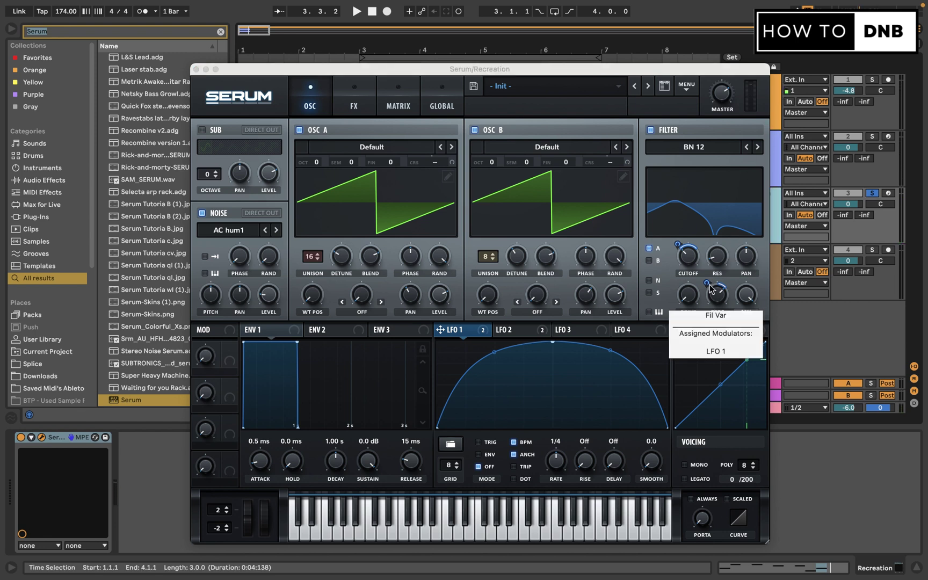
mouse_move(709, 293)
left_mouse_down()
mouse_move(706, 279)
mouse_move(706, 293)
left_mouse_up()
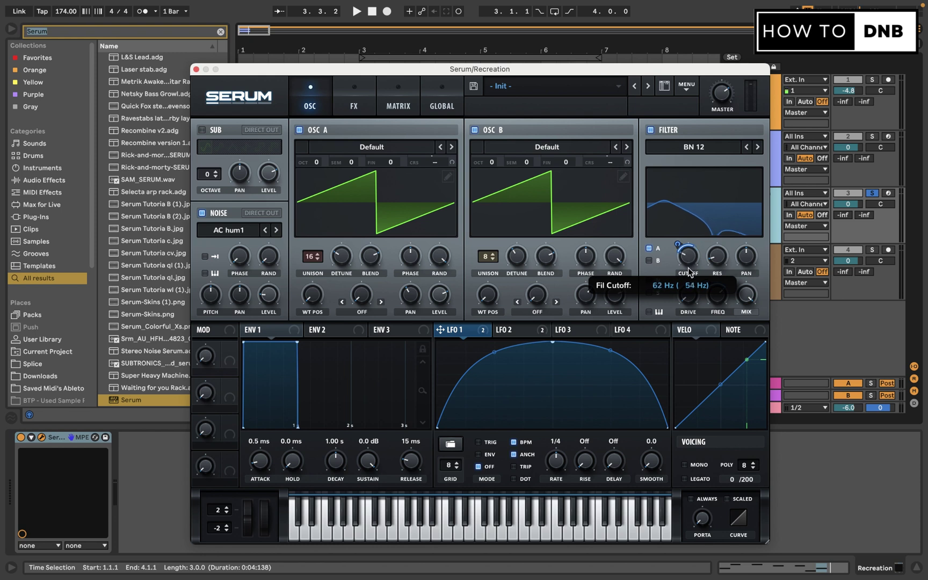
left_click_drag(689, 271, 690, 275)
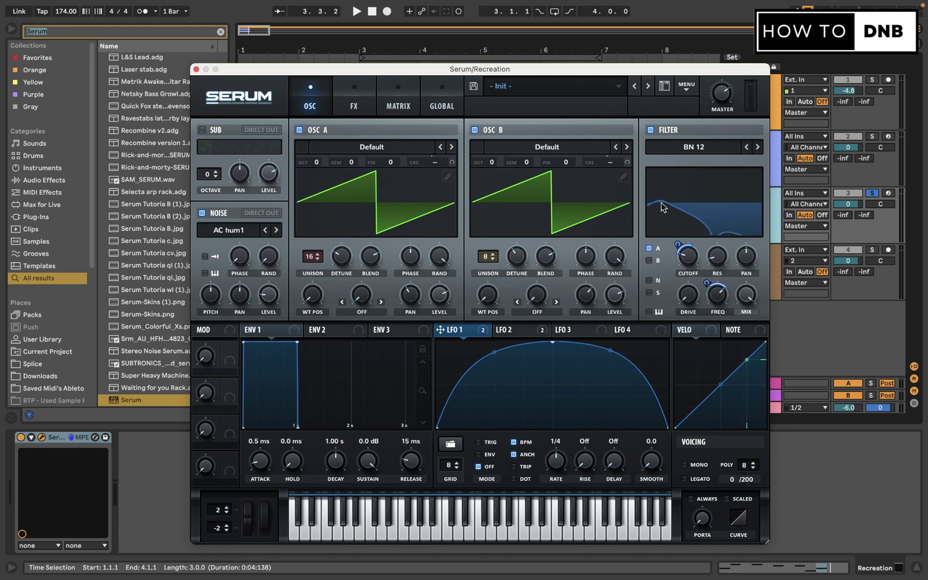
left_click_drag(718, 260, 723, 245)
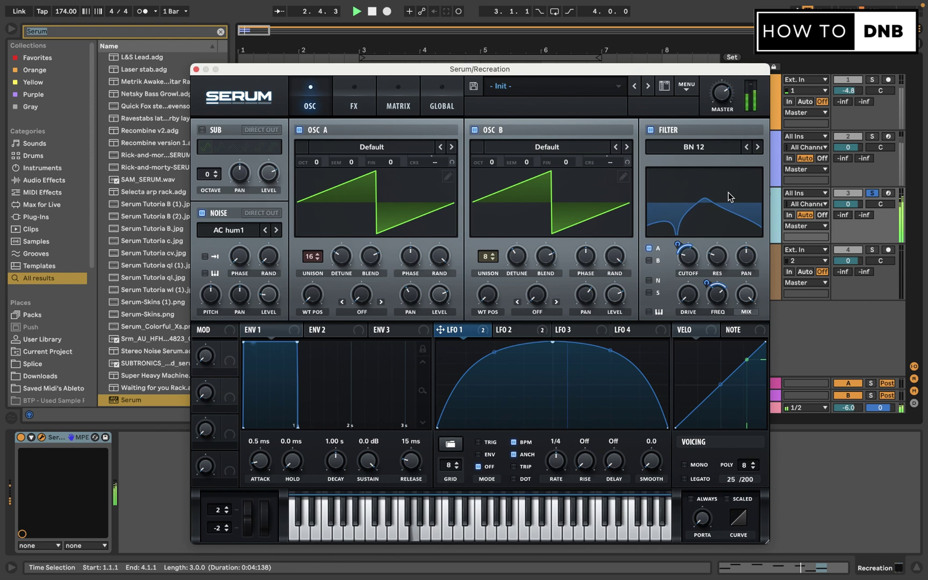
key("space")
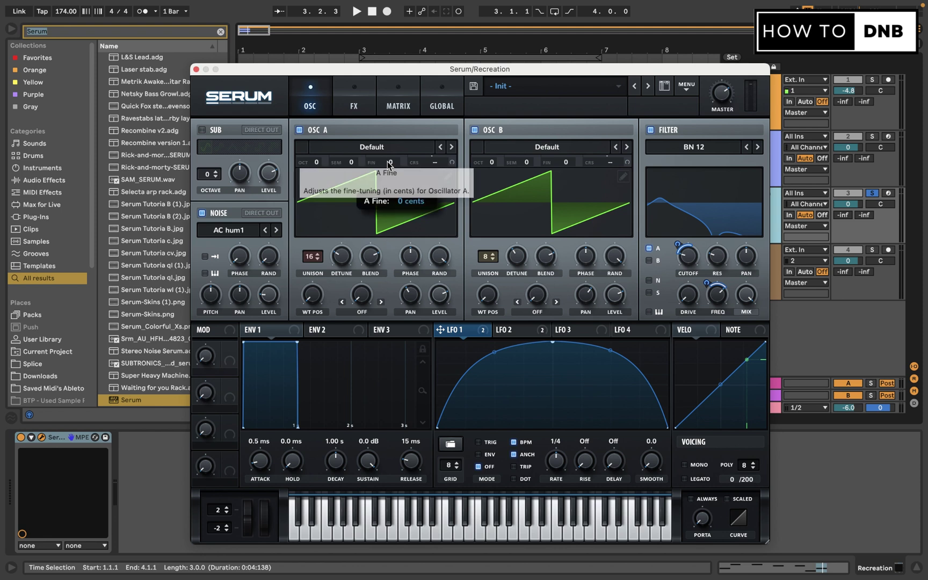
Set OSC A's fine tune to +14 cents and OSC B's fine tune to -9 cents.
left_click_drag(388, 163, 392, 154)
left_click_drag(569, 162, 570, 174)
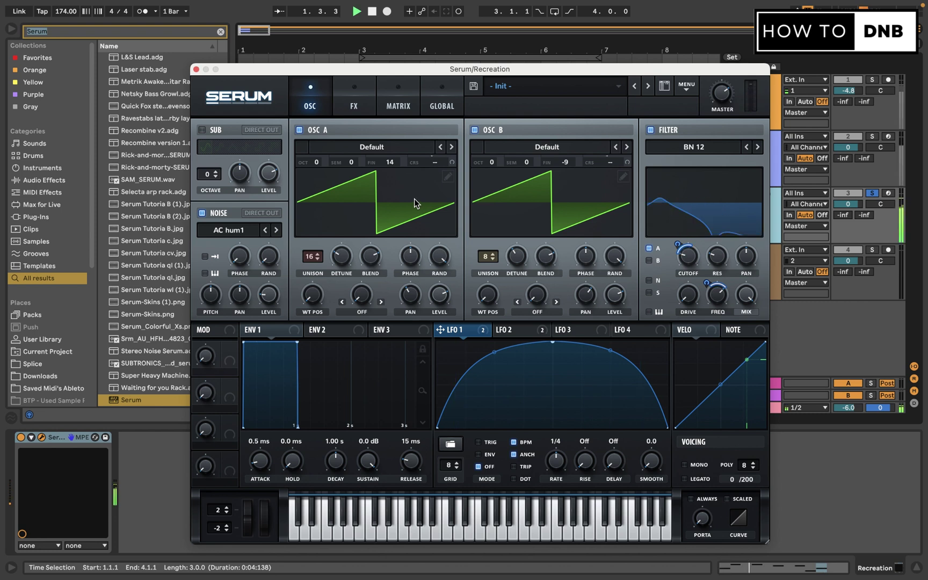
Enable Serum's Distortion, raise its drive to 47%, and modulate the drive with LFO 1.
left_click(353, 102)
left_click(207, 152)
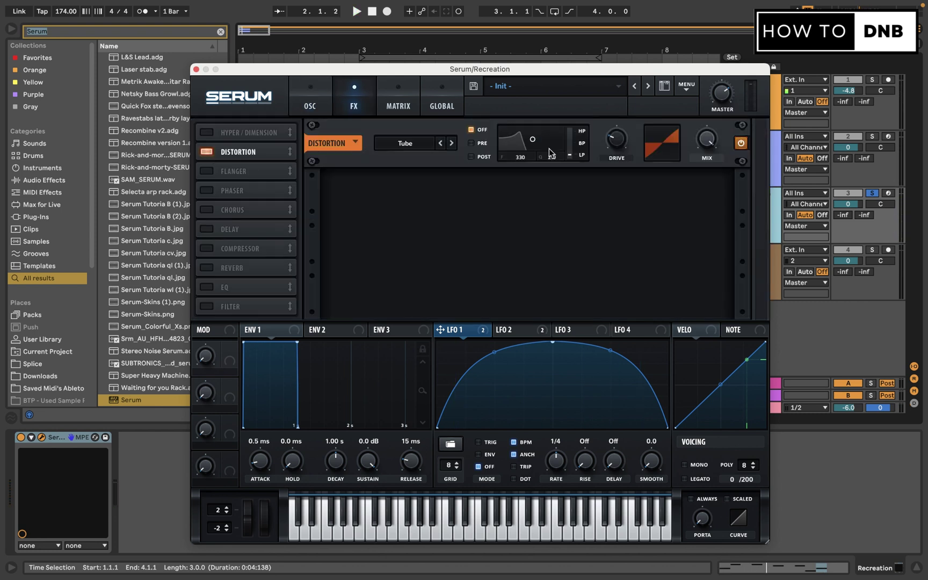
left_click_drag(616, 139, 641, 110)
left_click_drag(475, 332, 608, 144)
Set the distortion type to Stomp Box and audition it in playback.
left_click(423, 145)
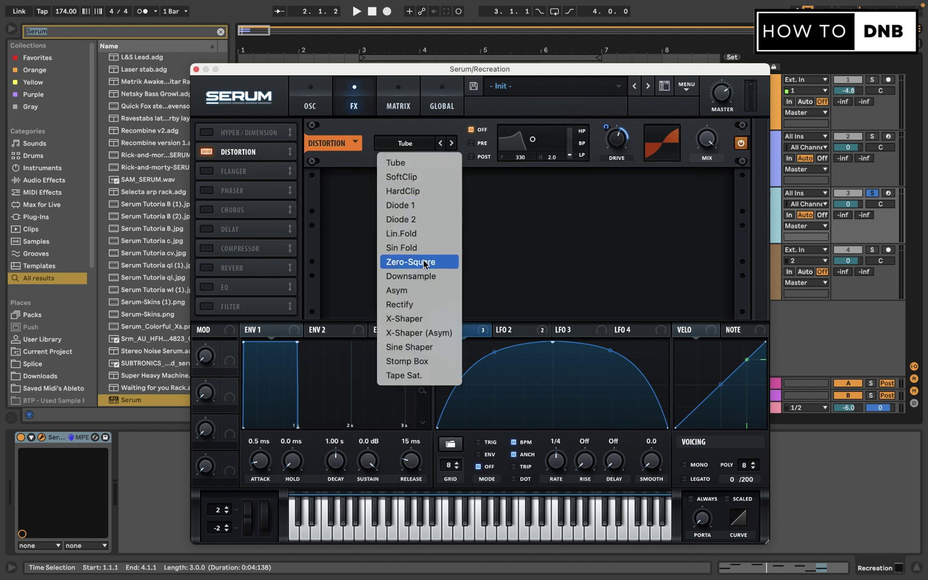
left_click(423, 362)
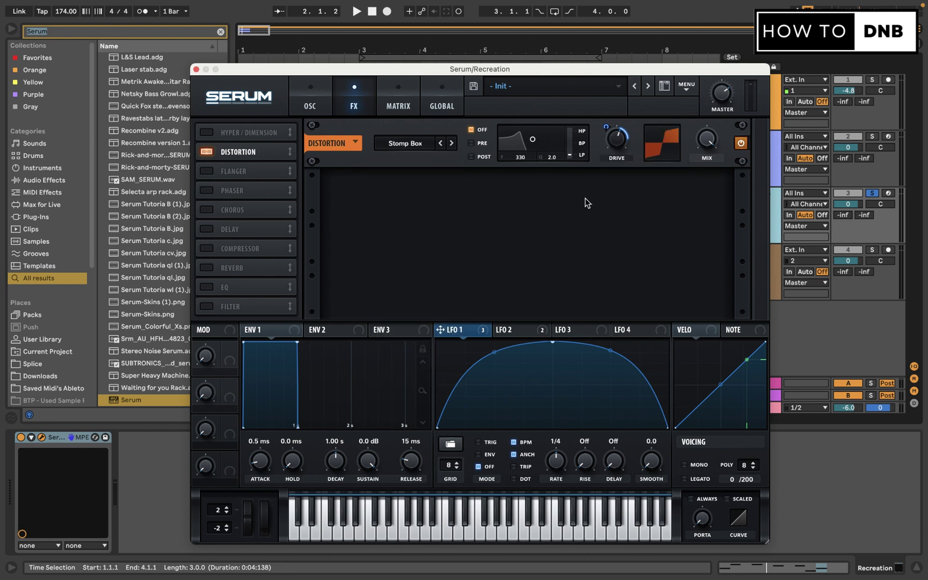
key("space")
mouse_move(613, 143)
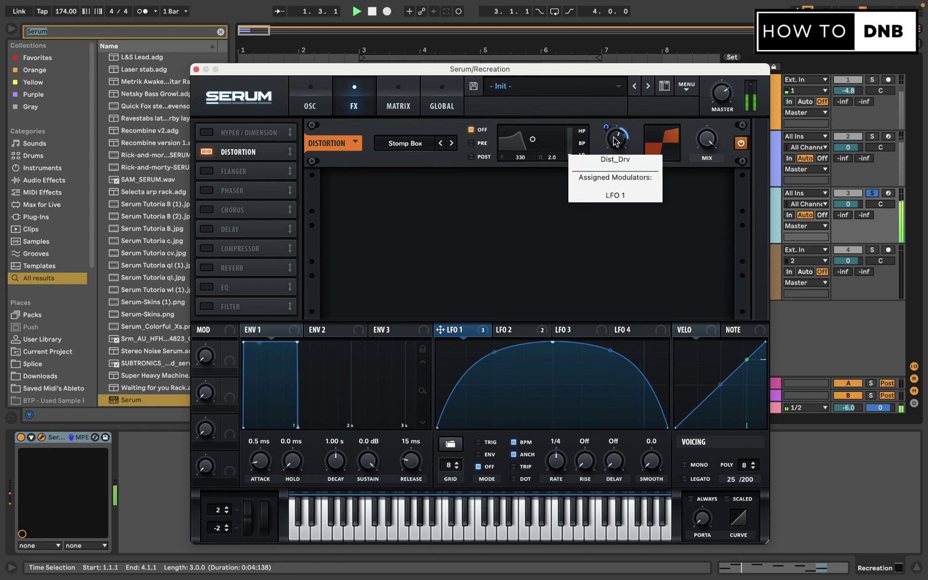
key("space")
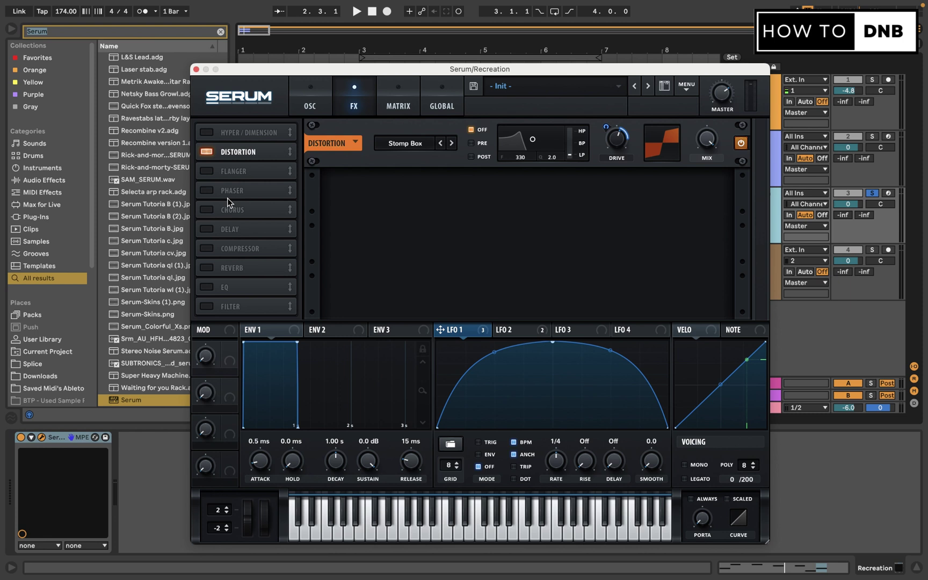
Enable the compressor and lower its threshold to -19.0 dB, auditioning it during playback.
left_click(233, 248)
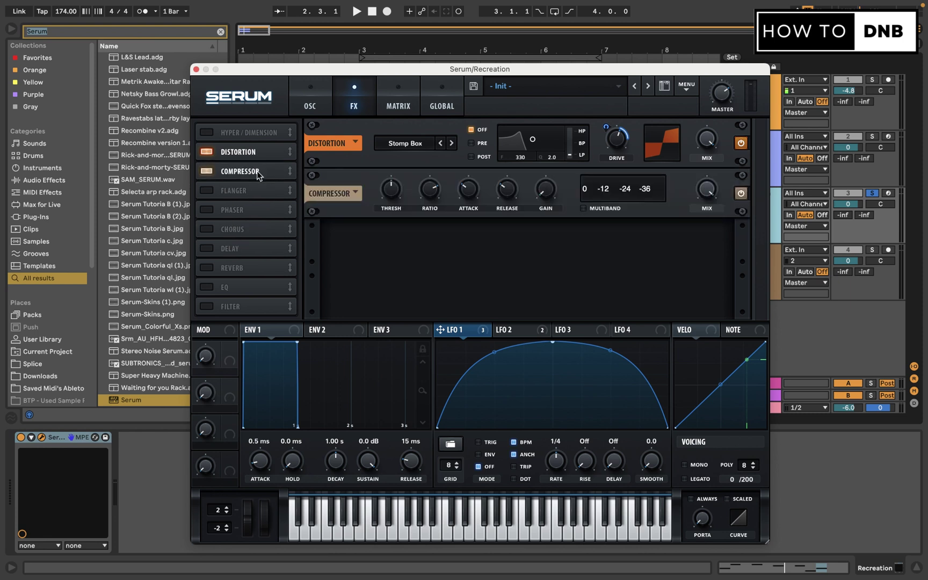
mouse_move(552, 191)
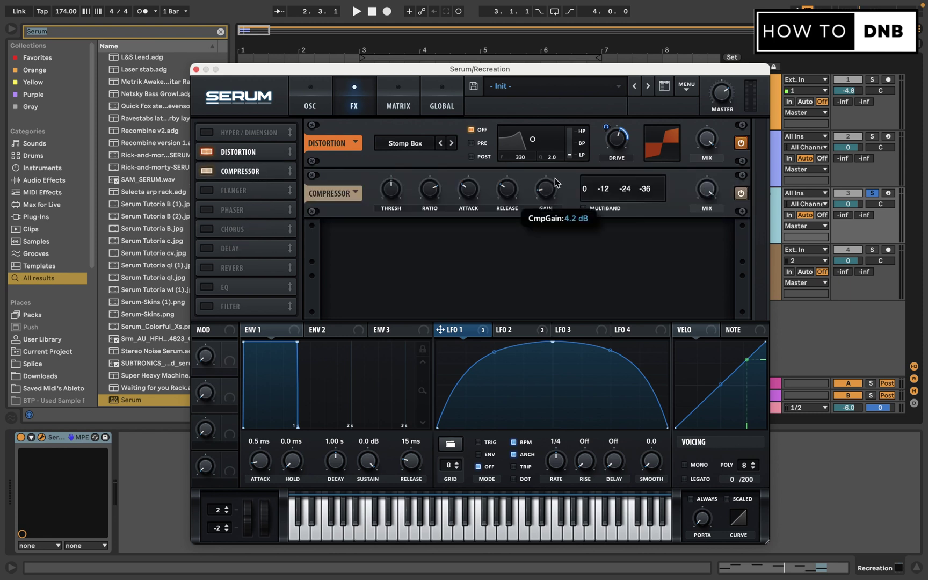
left_click_drag(397, 193, 394, 209)
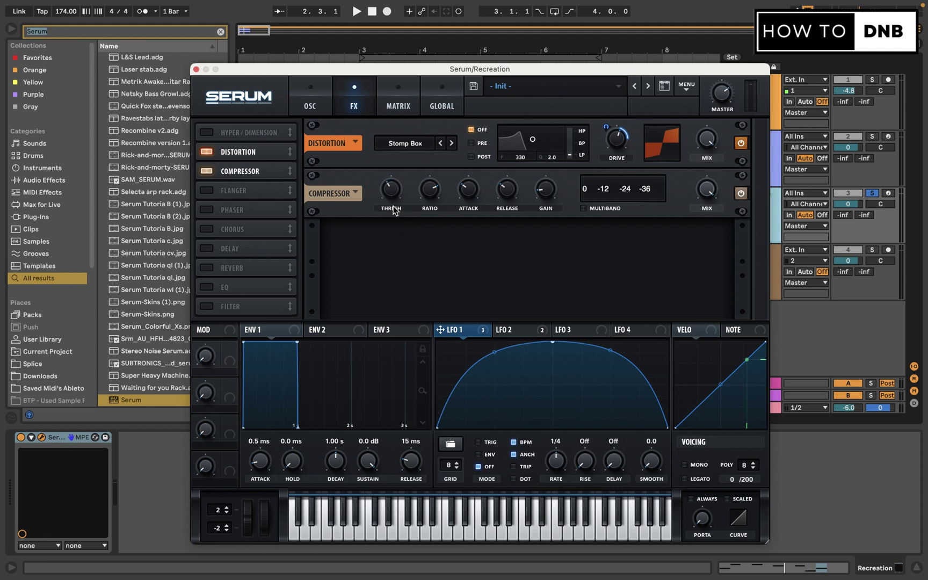
key("space")
mouse_move(397, 207)
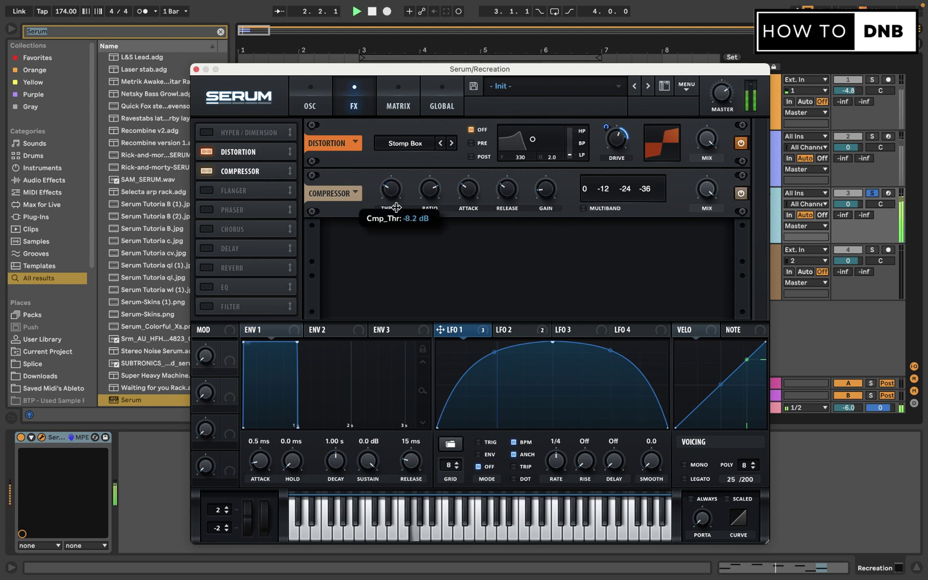
key("space")
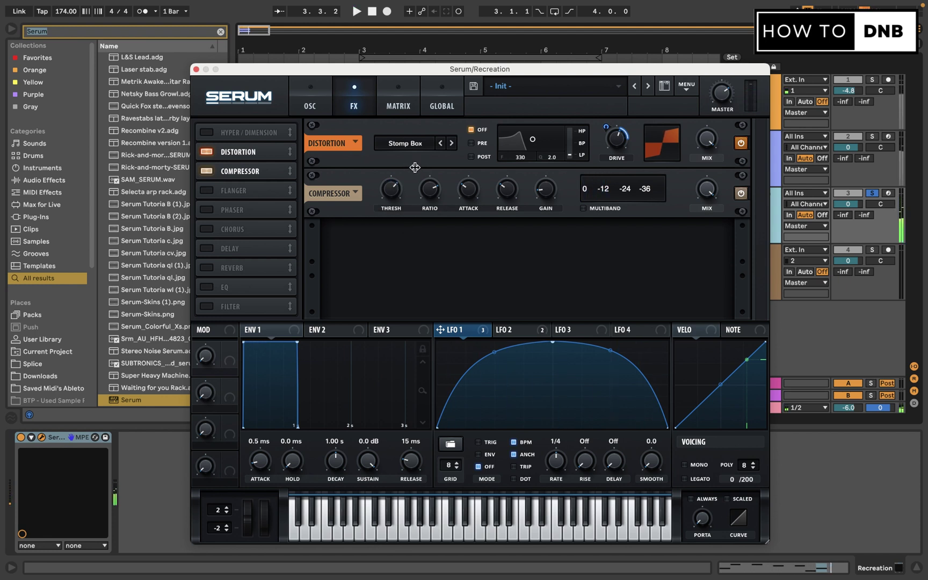
key("space")
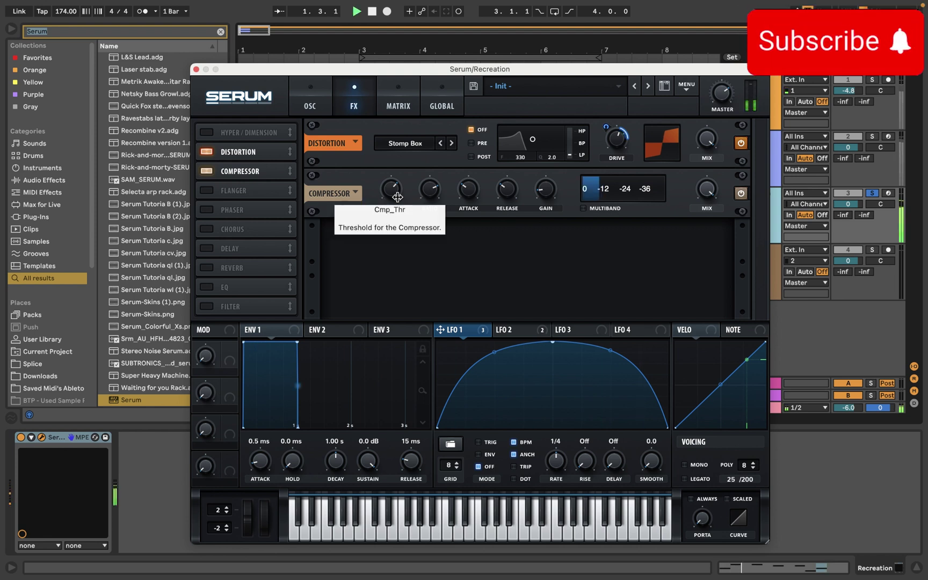
left_click_drag(397, 197, 398, 218)
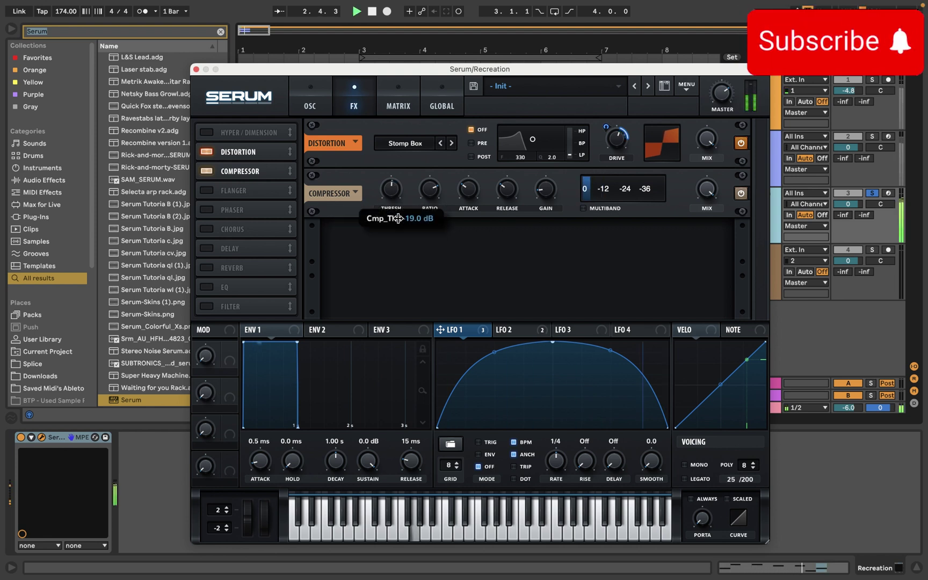
key("space")
Turn on the reverb and raise its low cut to about 18%, auditioning the change.
left_click(207, 267)
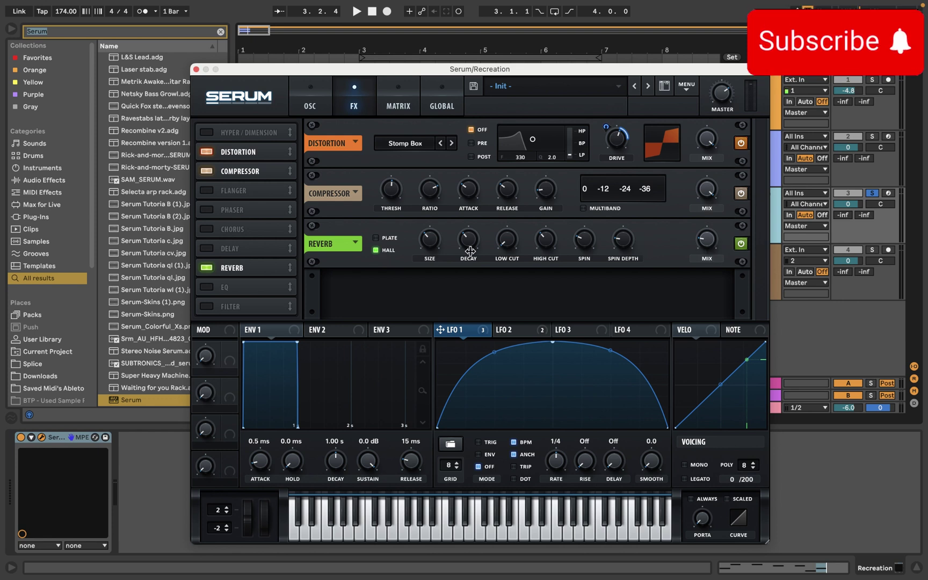
key("space")
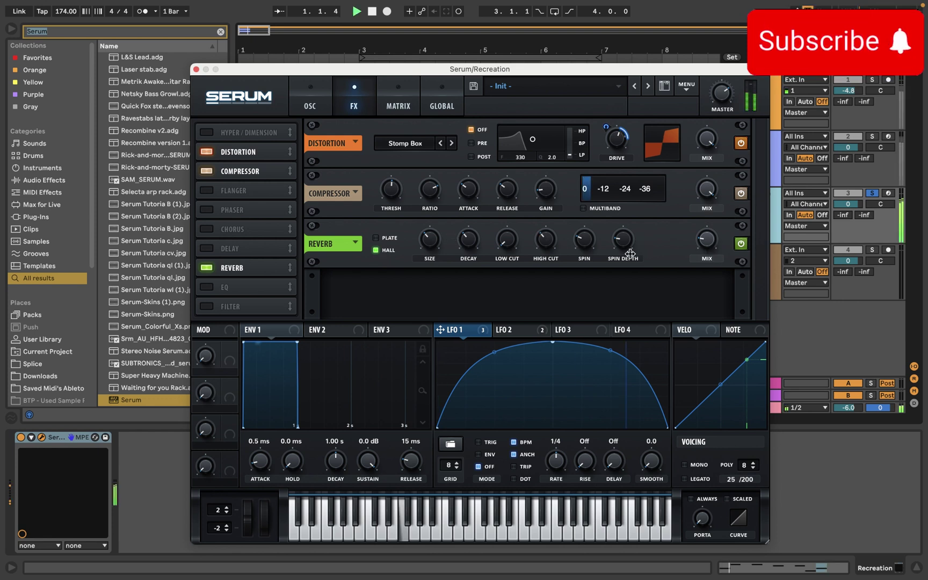
mouse_move(710, 236)
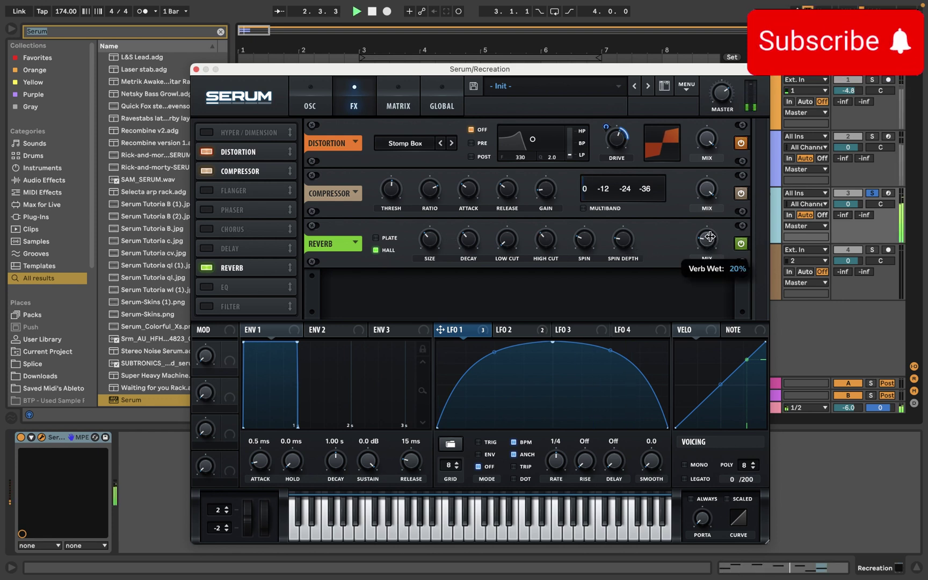
key("space")
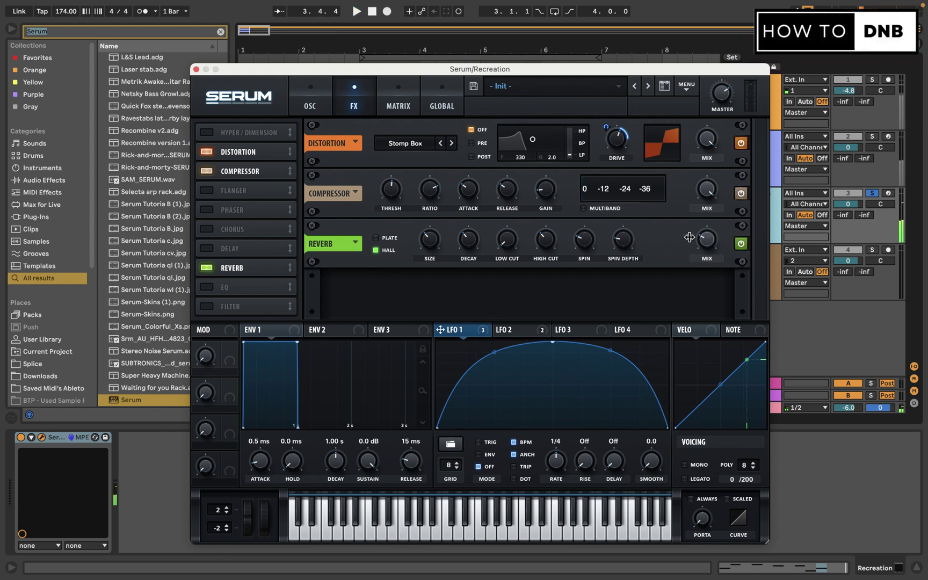
mouse_move(512, 244)
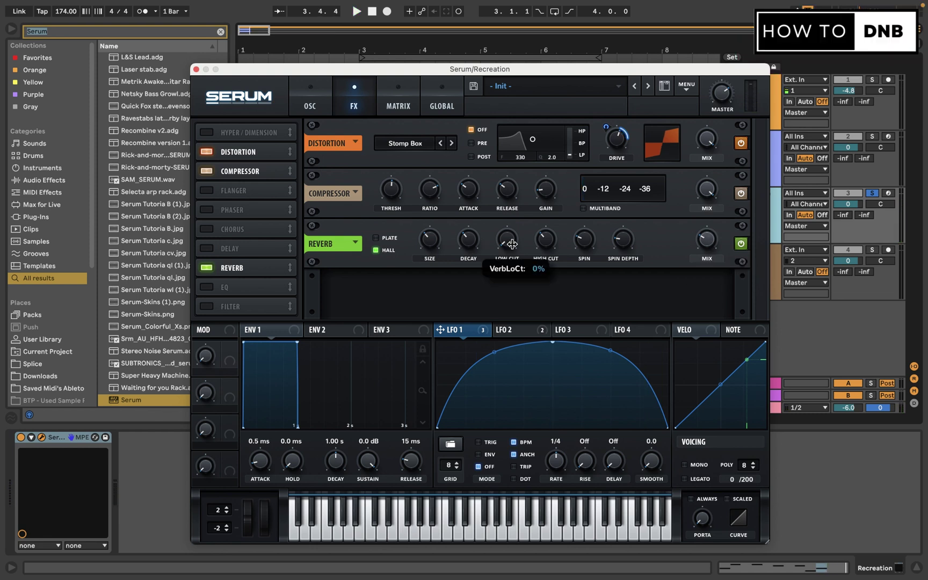
left_click_drag(512, 245, 518, 224)
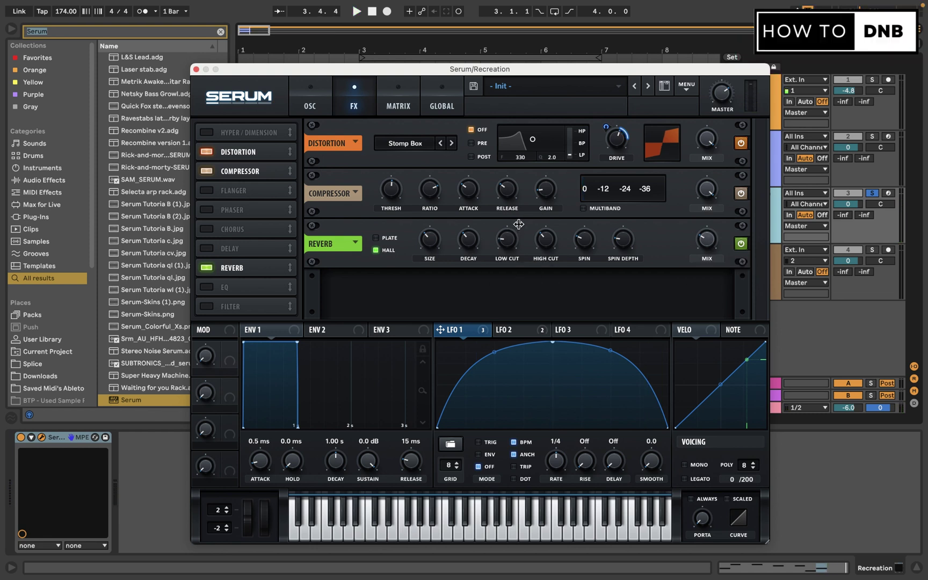
key("space")
Enable the EQ, move it ahead of the reverb in the FX chain, and close Serum.
left_click(206, 287)
left_click_drag(270, 286, 271, 193)
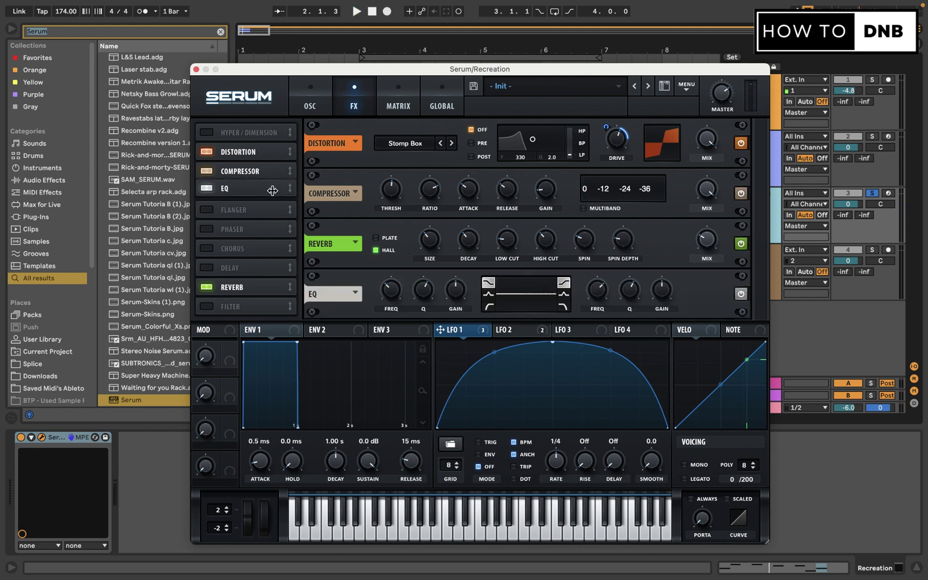
left_click_drag(272, 191, 332, 187)
left_click(196, 70)
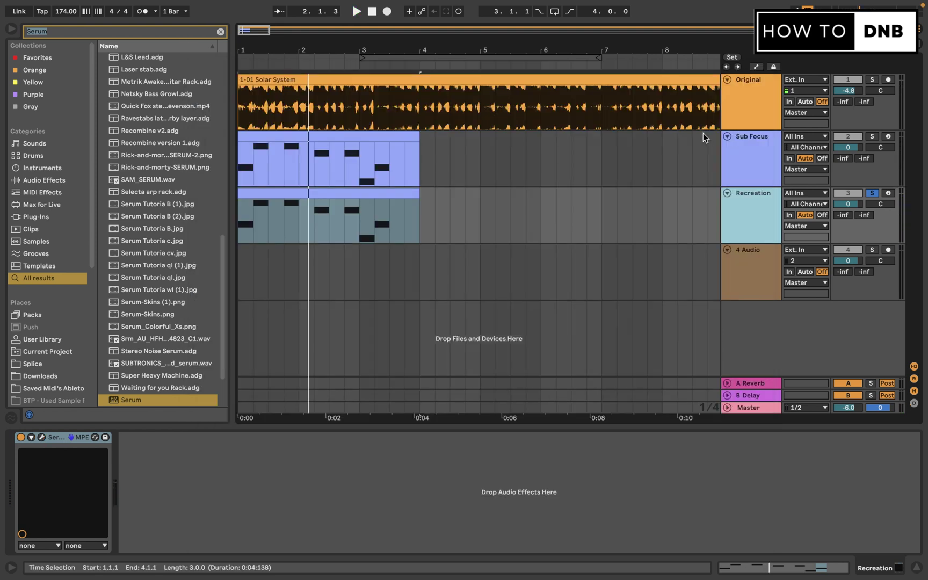
Solo and play the Original reference track, then reopen Serum's effects page.
left_click(755, 90)
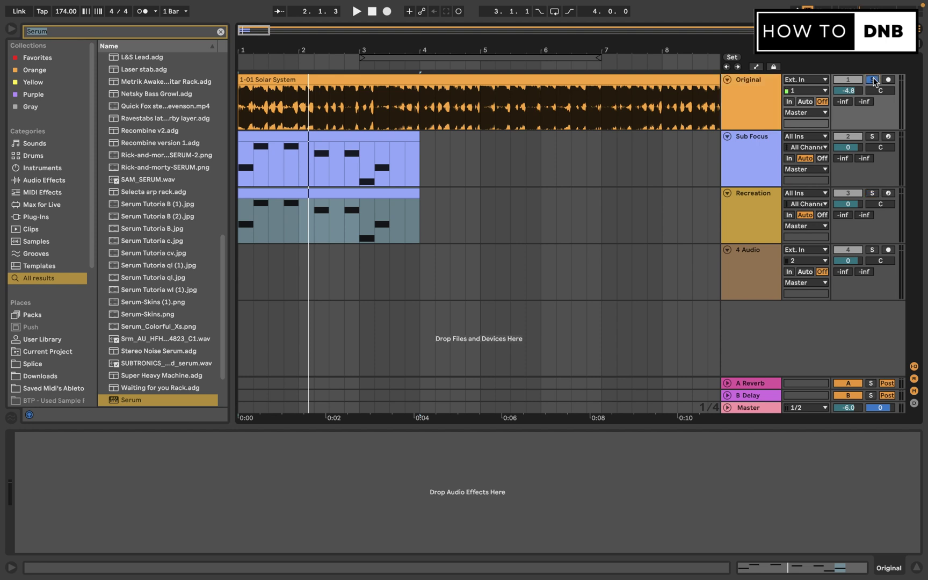
key("space")
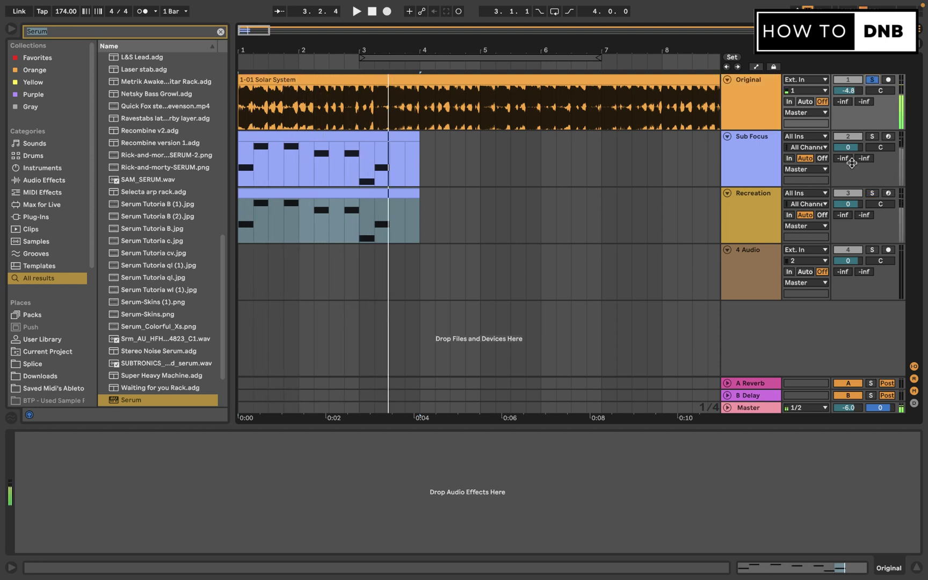
left_click(752, 204)
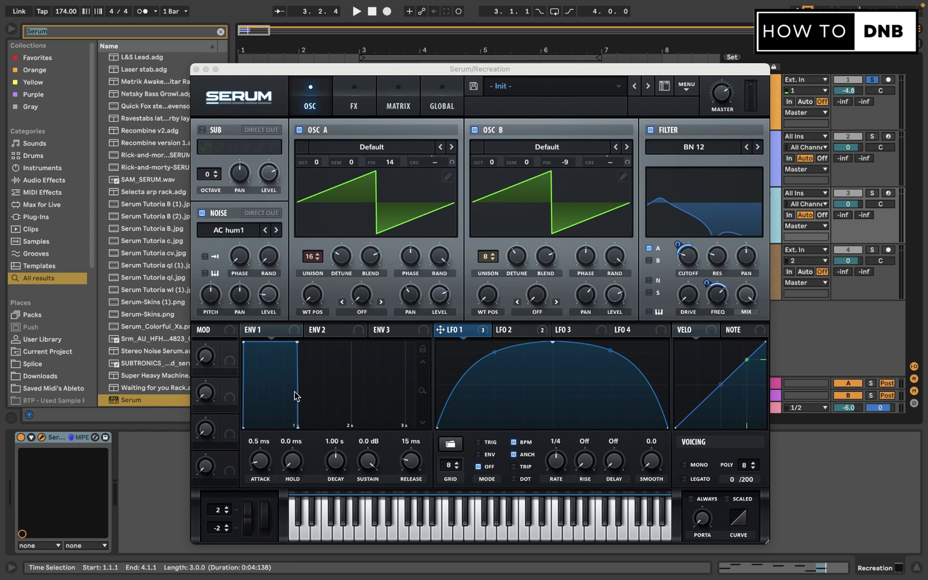
left_click(355, 107)
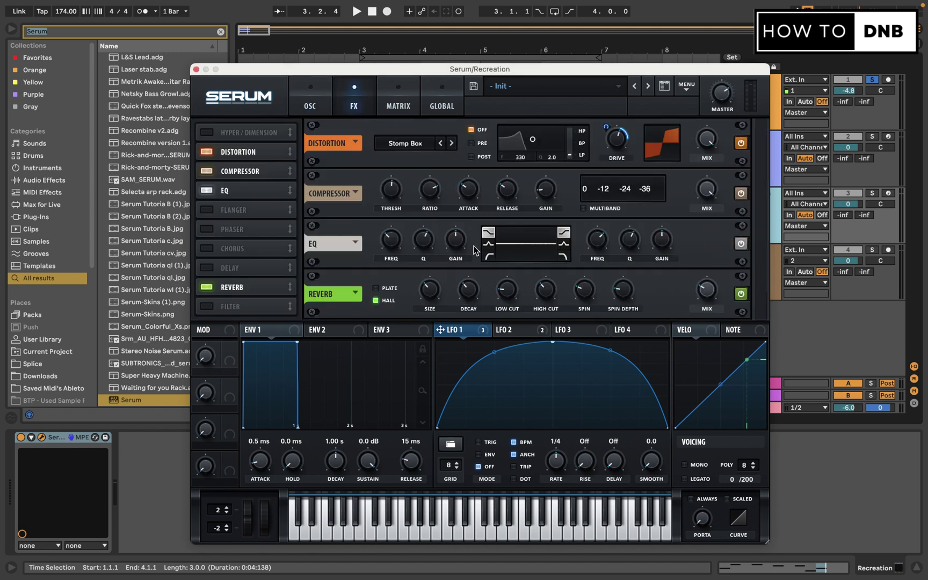
Make EQ band 1 a boosted, wider peak with its frequency swept by LFO 1.
left_click(490, 246)
left_click_drag(458, 243, 473, 223)
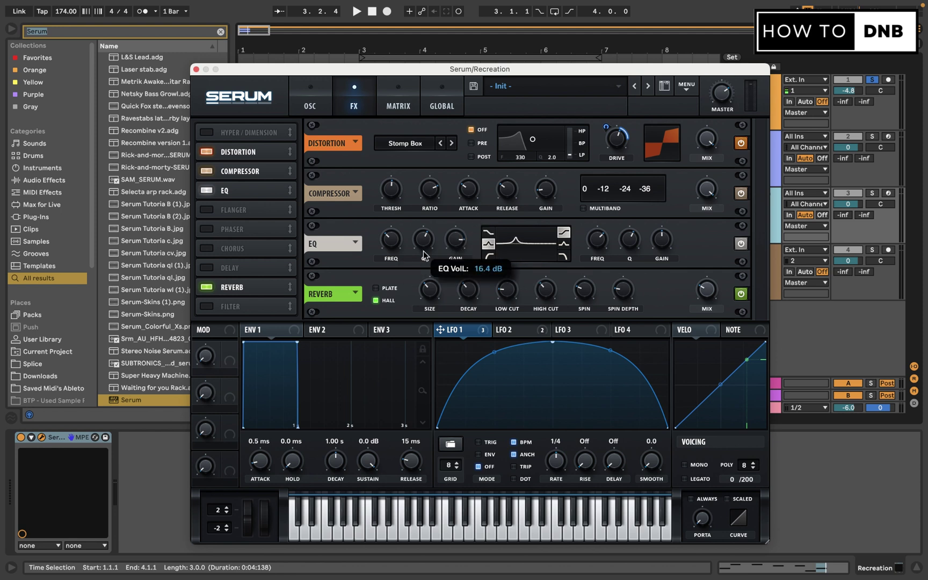
left_click_drag(424, 259, 433, 235)
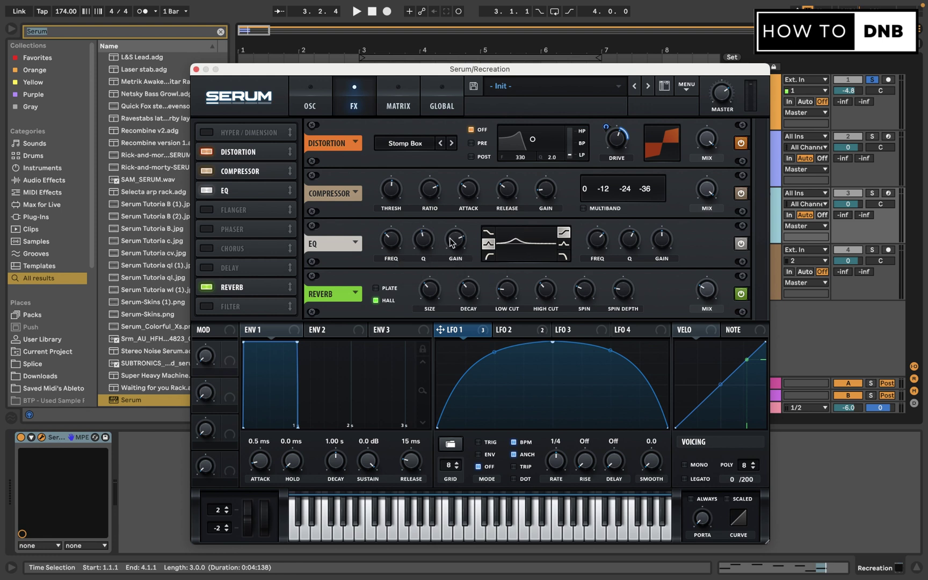
left_click_drag(469, 332, 388, 263)
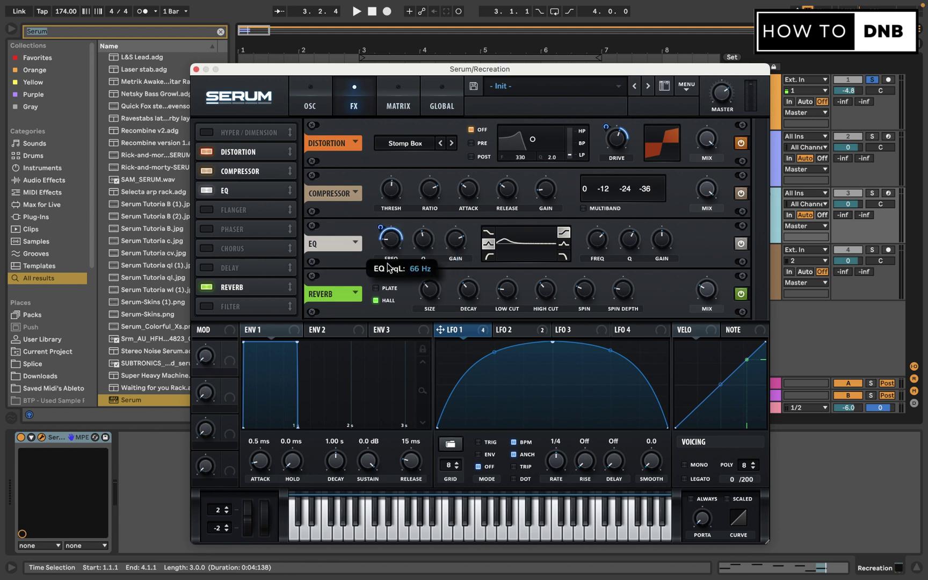
mouse_move(381, 228)
left_mouse_down()
mouse_move(381, 250)
mouse_move(379, 238)
left_mouse_up()
key("space")
key("space")
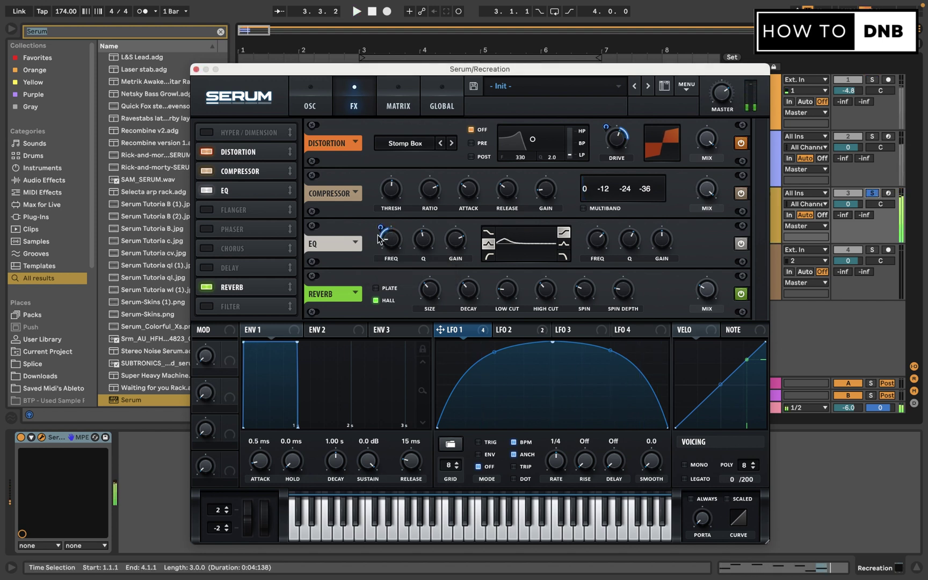
key("space")
key("space")
Raise the EQ's high-band gain and play back the result.
mouse_move(664, 245)
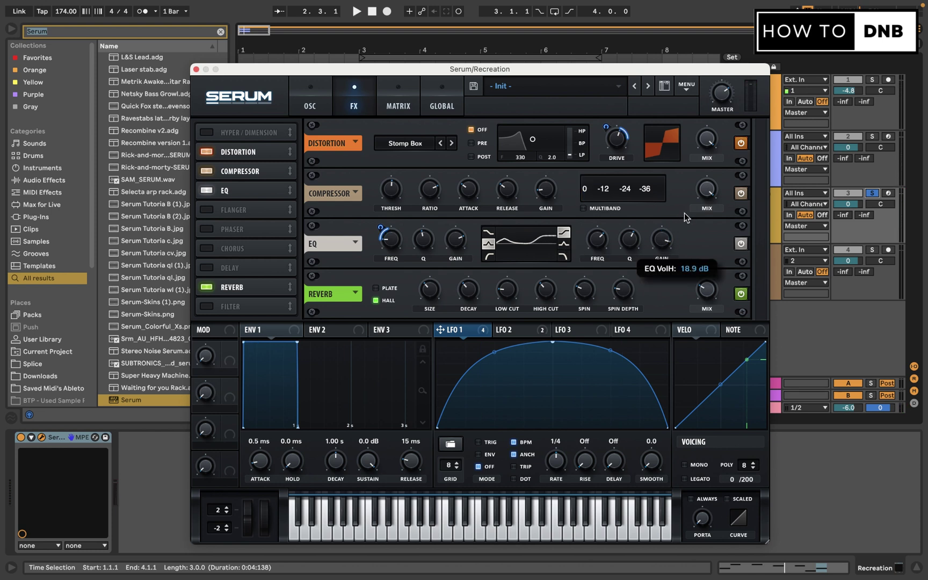
left_click_drag(684, 217, 680, 239)
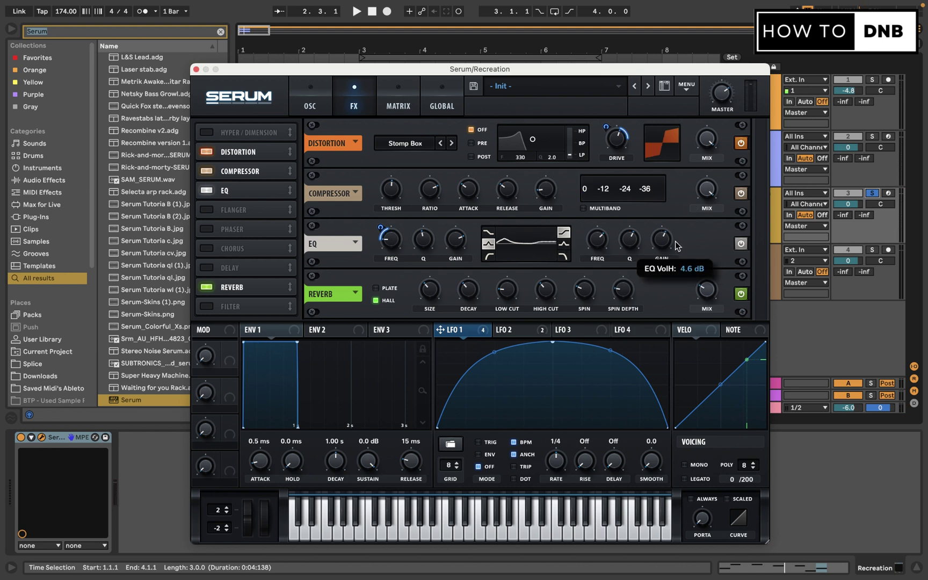
left_click_drag(683, 228, 685, 252)
key("space")
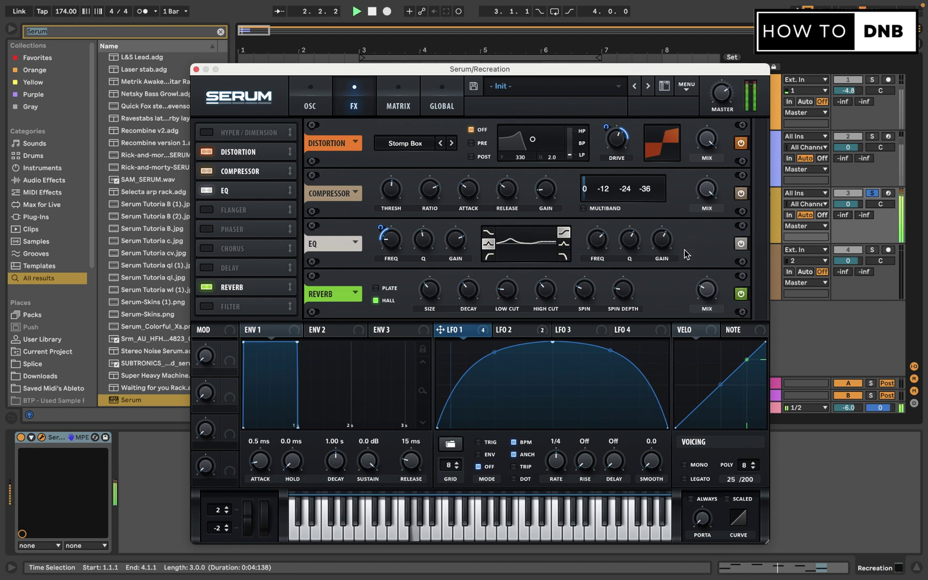
Enable the delay and pull its filter down to about 673 Hz at 0.8 Q, then play.
key("space")
left_click(205, 268)
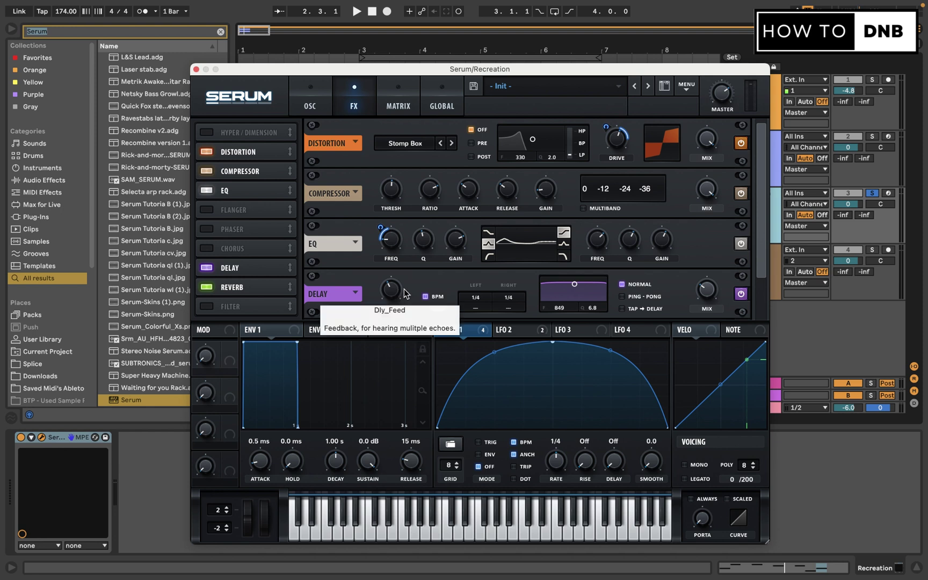
left_click_drag(764, 238, 764, 280)
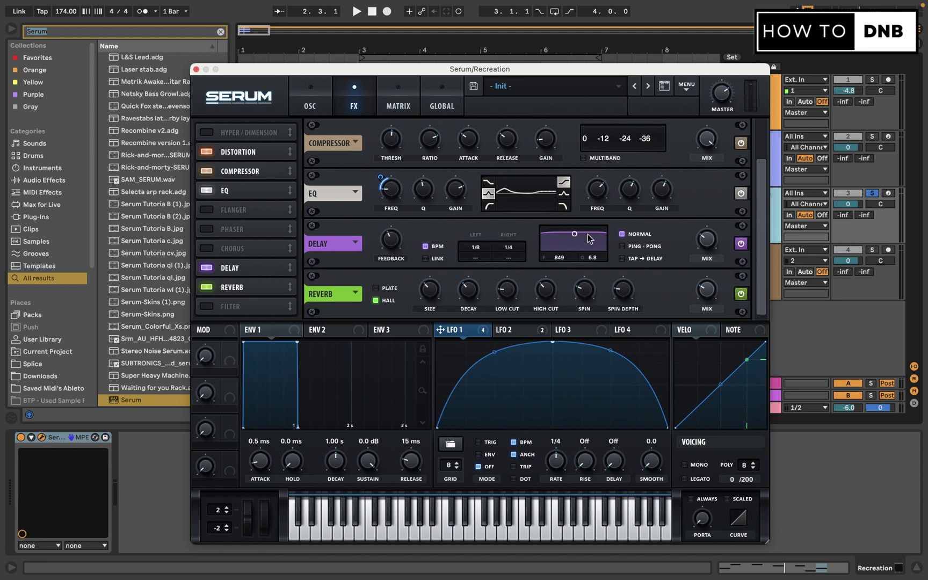
left_click_drag(575, 271, 572, 280)
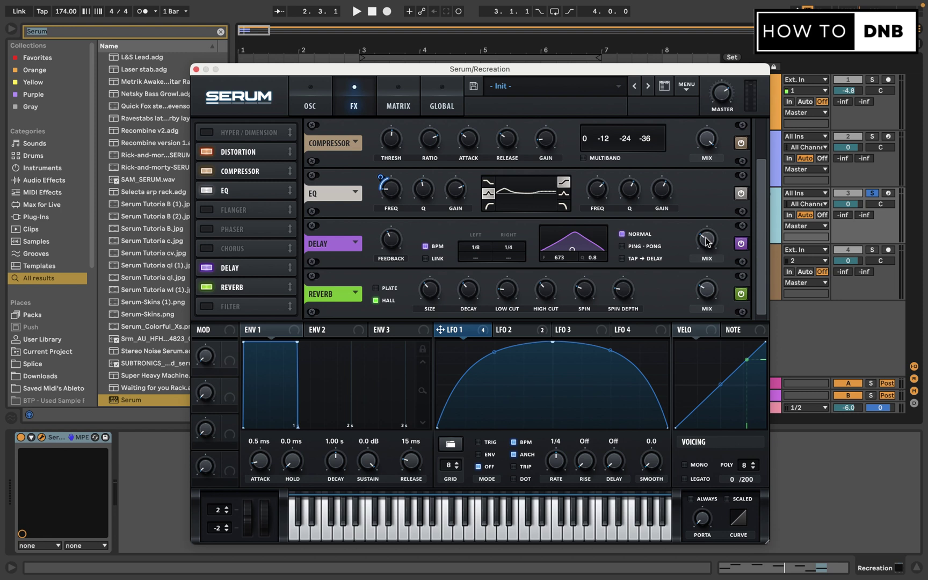
key("space")
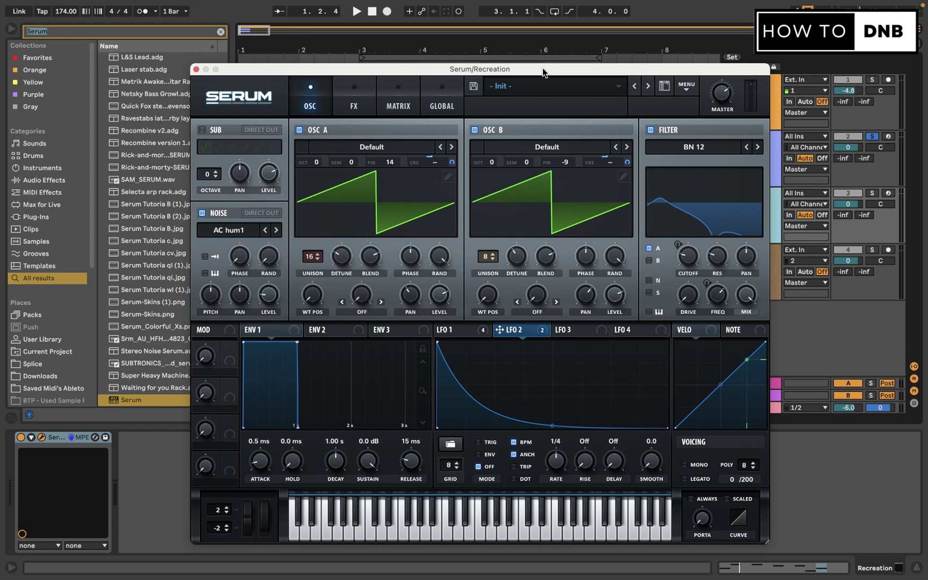
Drag LFO 2's curve end point down so the decay drops steeply, checking it in playback.
left_click_drag(543, 68, 508, 49)
mouse_move(518, 406)
left_mouse_down()
mouse_move(526, 385)
mouse_move(524, 406)
left_mouse_up()
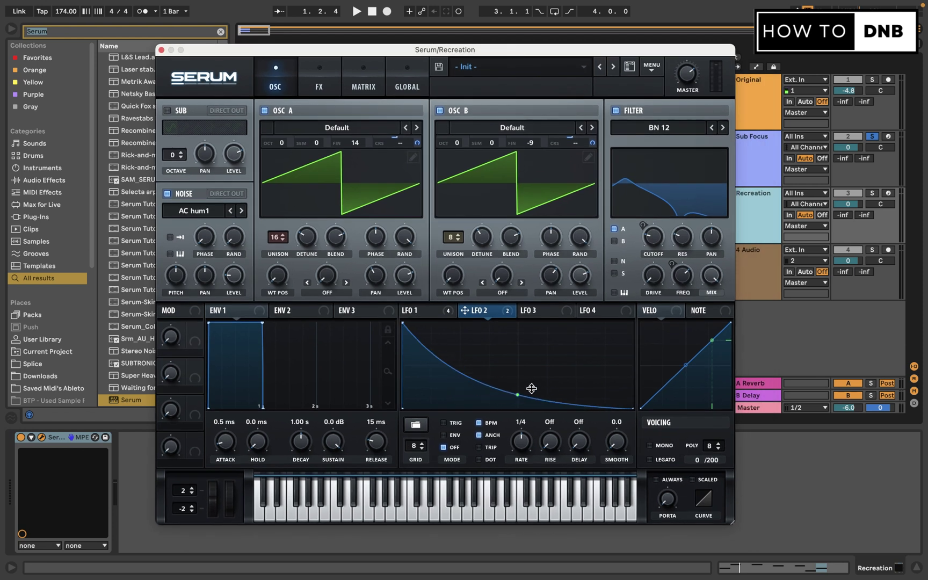
key("space")
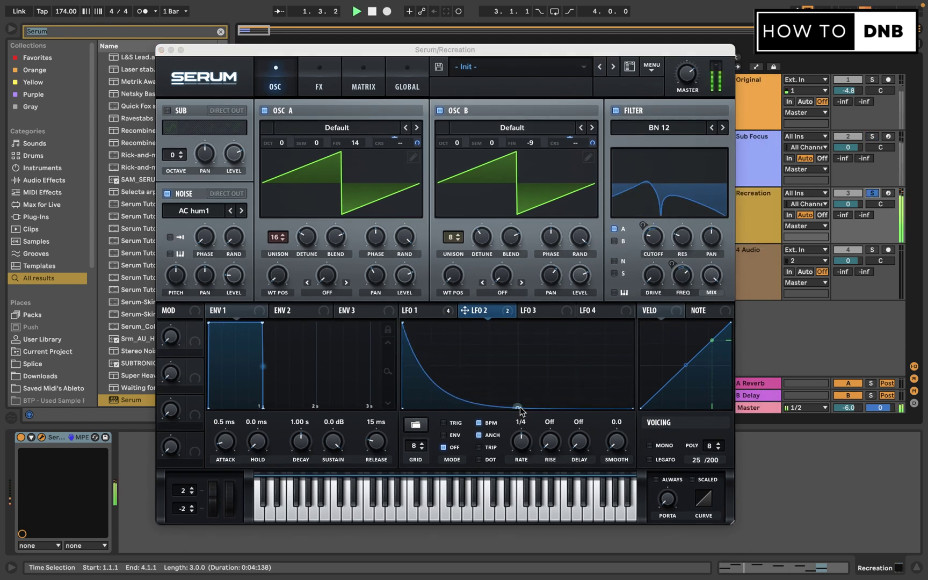
left_click(529, 407)
left_click_drag(529, 407, 529, 416)
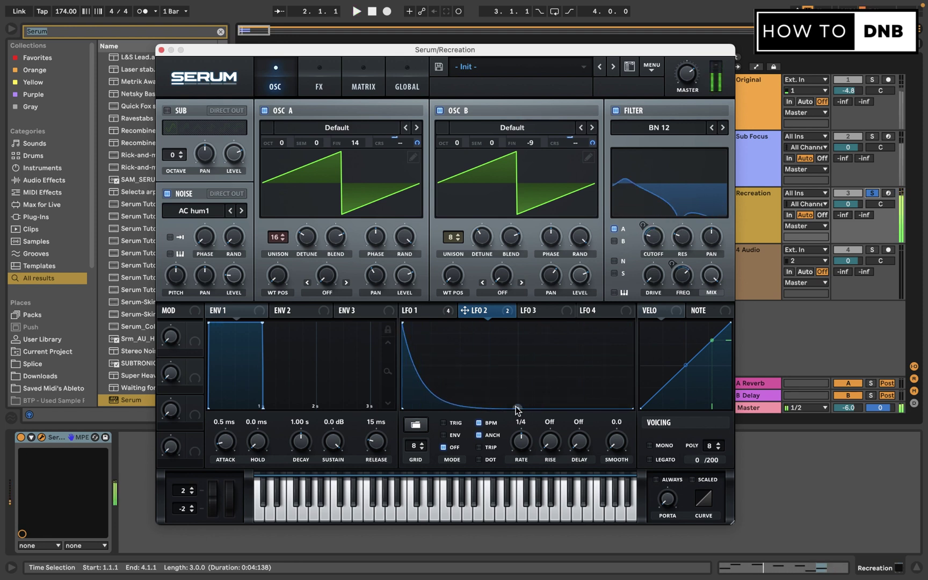
key("space")
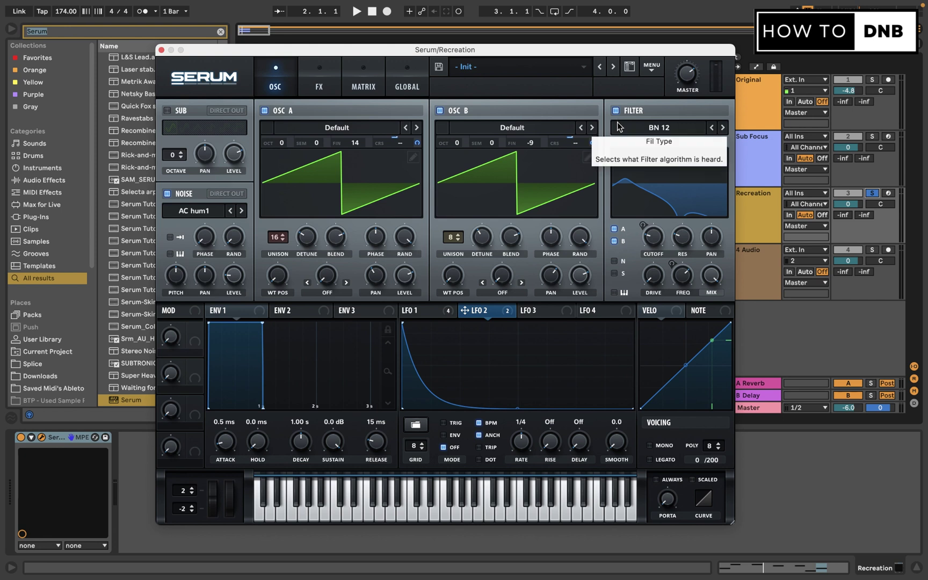
key("space")
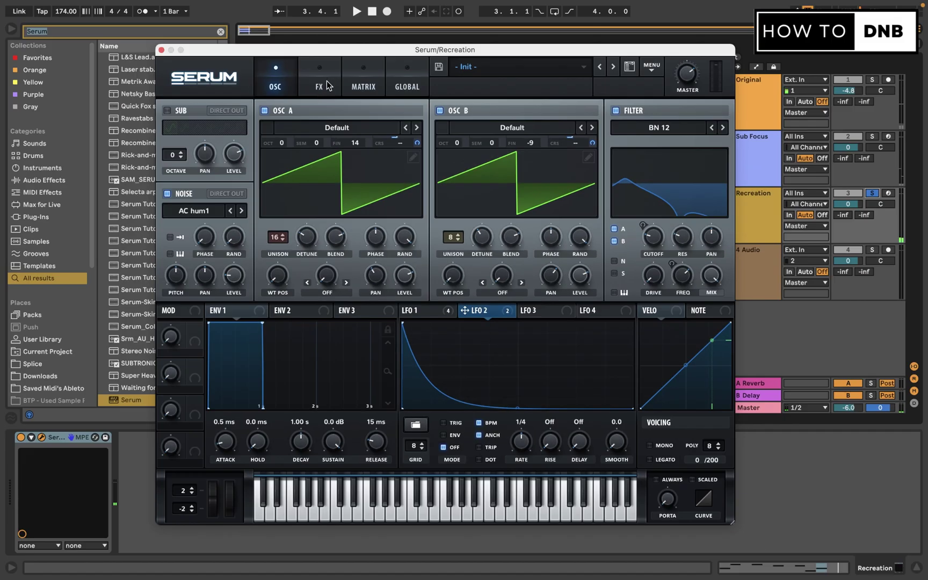
Check the EQ high gain on the FX page, then return to the oscillator page and play.
left_click(319, 86)
mouse_move(631, 226)
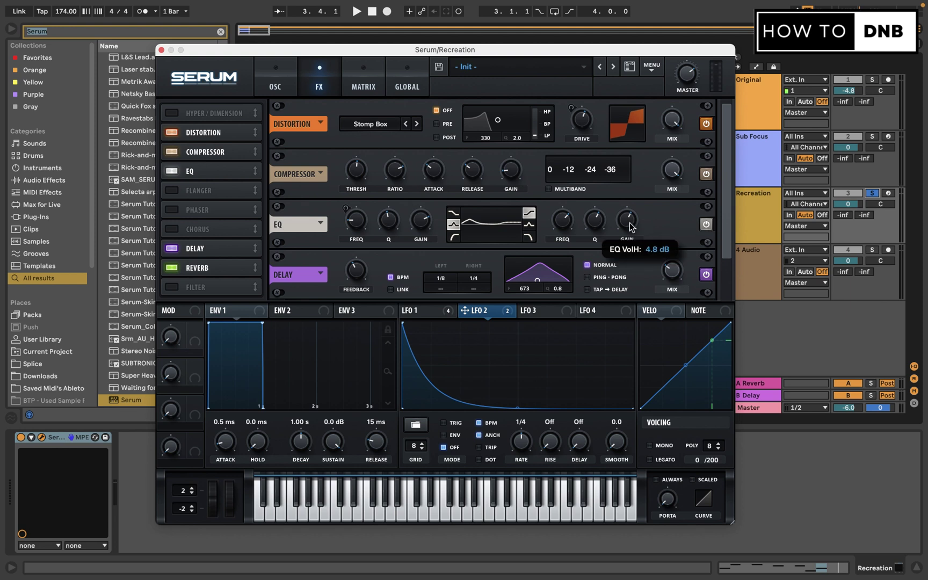
left_click(282, 69)
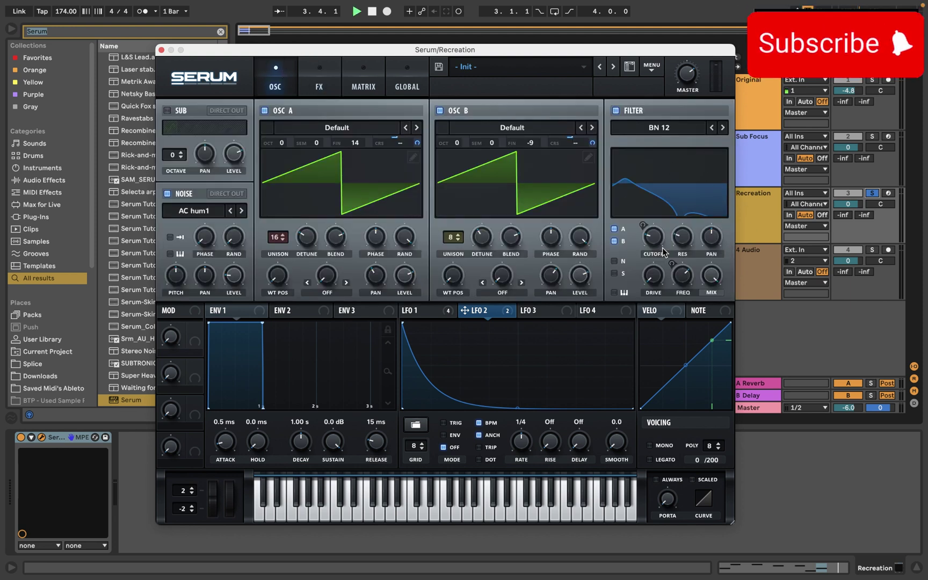
key("space")
key("space")
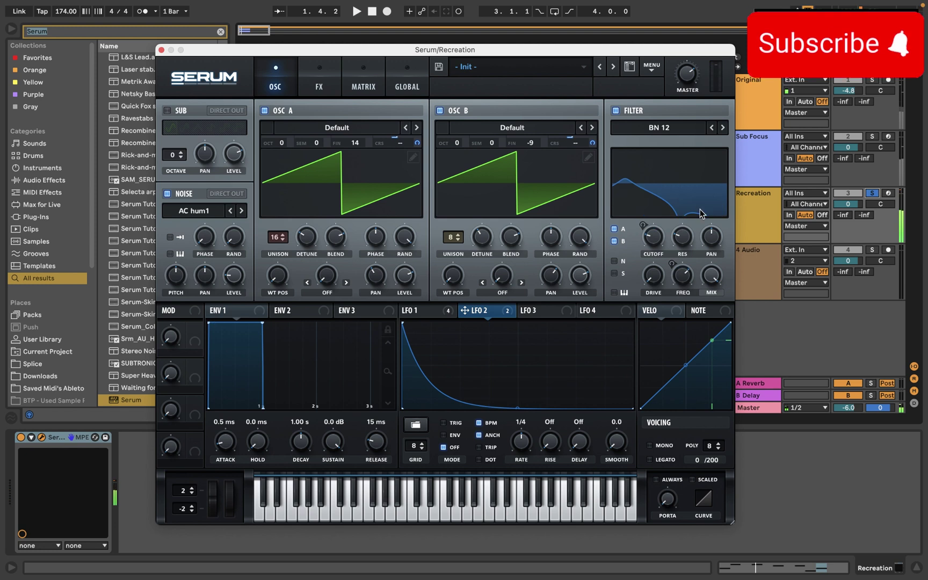
Return to the FX rack, audition the patch, and scroll down the effects list.
left_click(359, 82)
left_click(319, 82)
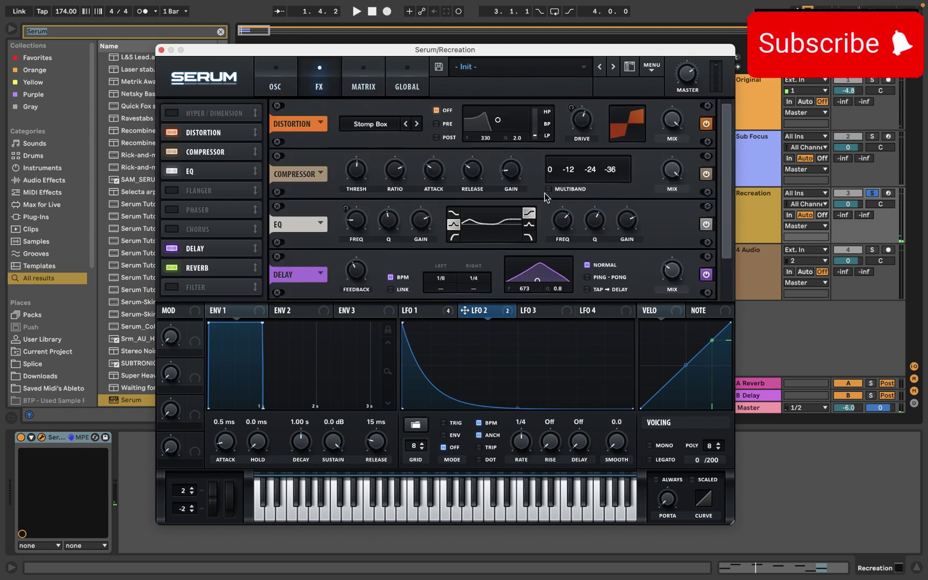
mouse_move(637, 219)
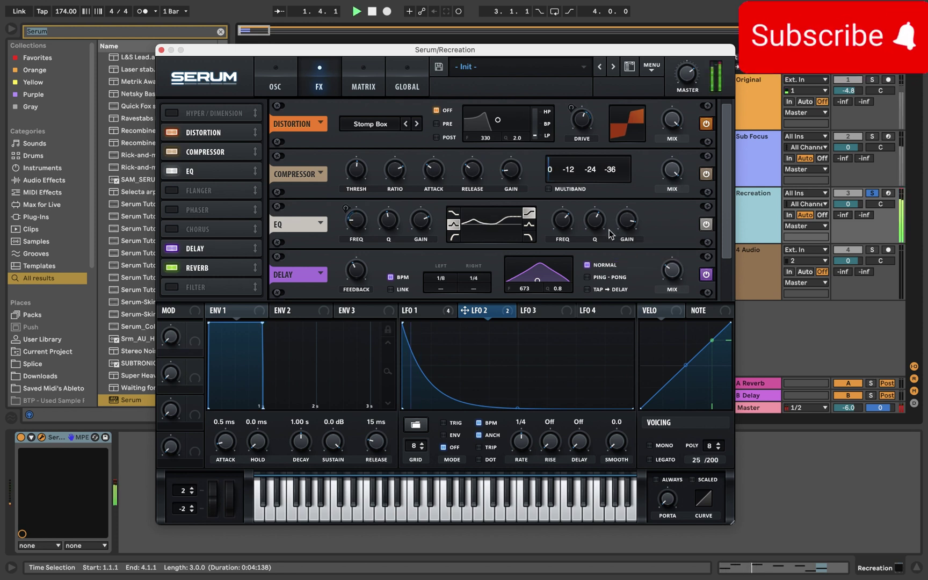
key("space")
mouse_move(633, 242)
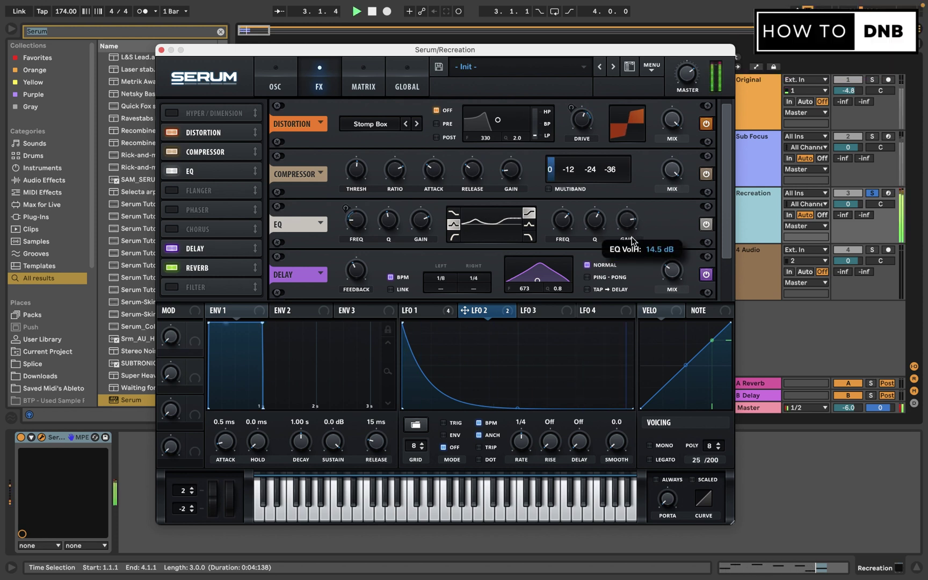
key("space")
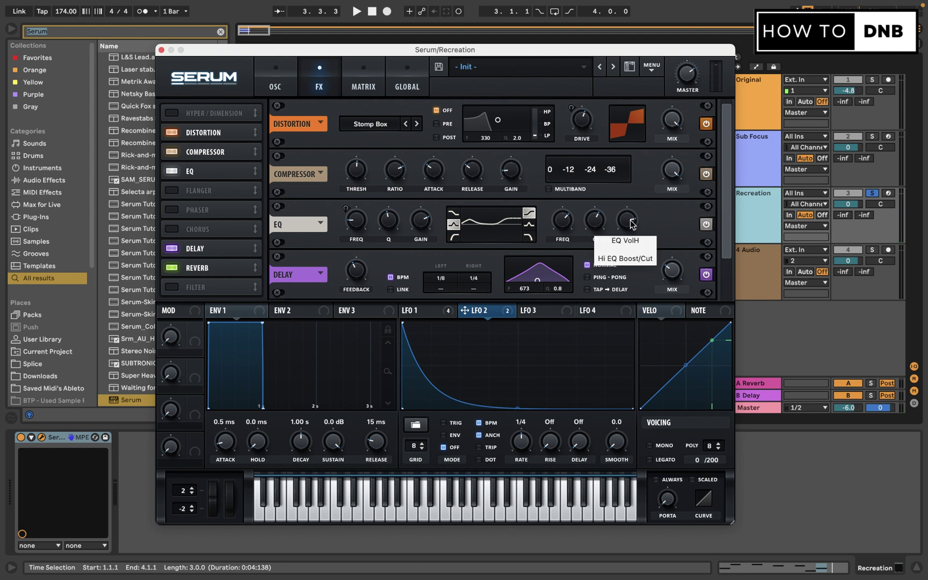
scroll(633, 223, "down", 2)
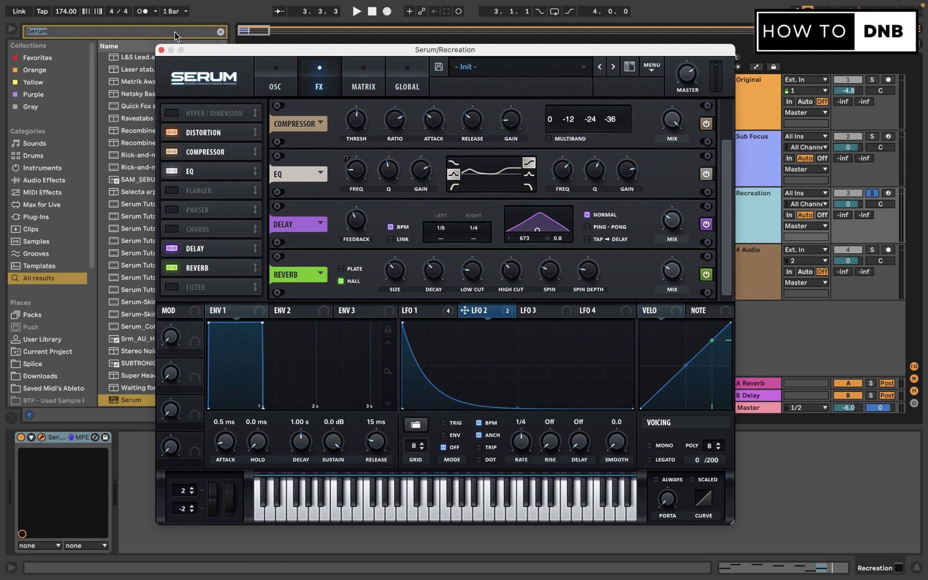
Close Serum and search the browser for 'serum' to find SerumFX.
left_click(162, 50)
left_click(220, 32)
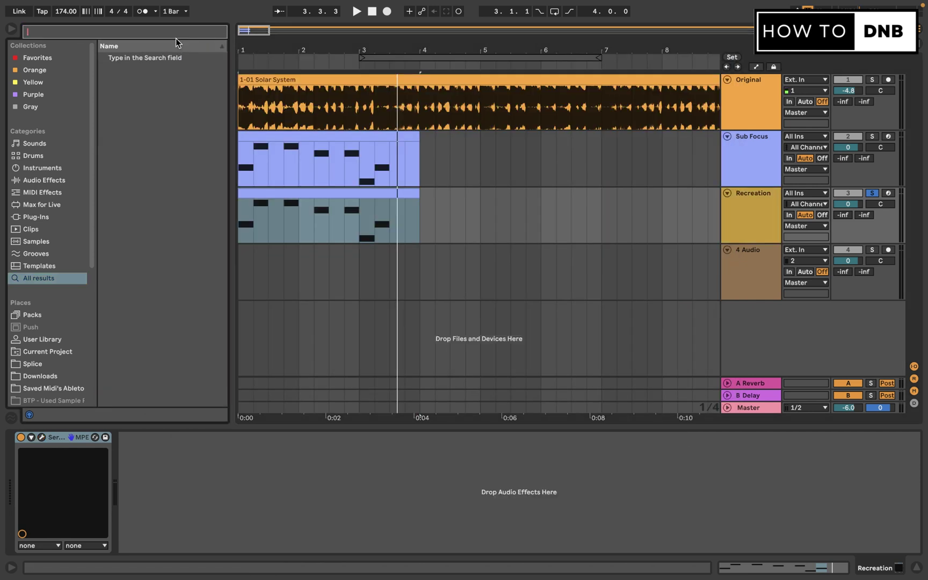
type("ssrum")
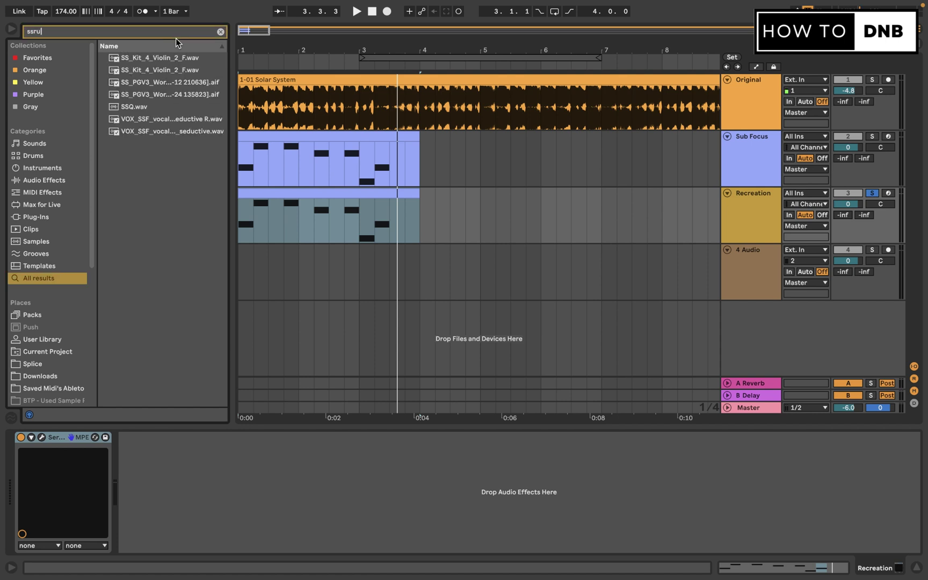
double_click(136, 34)
key("BackSpace")
type("serum")
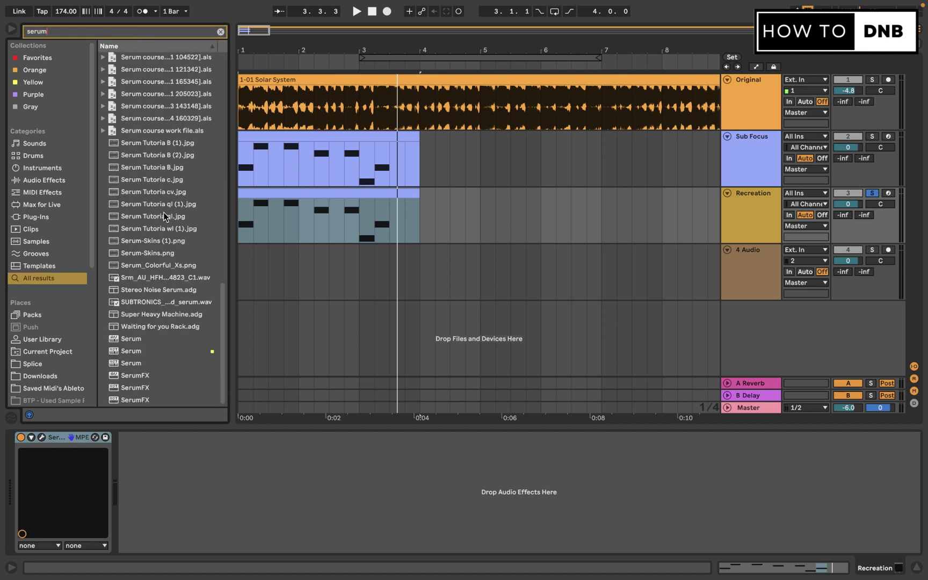
left_click(136, 353)
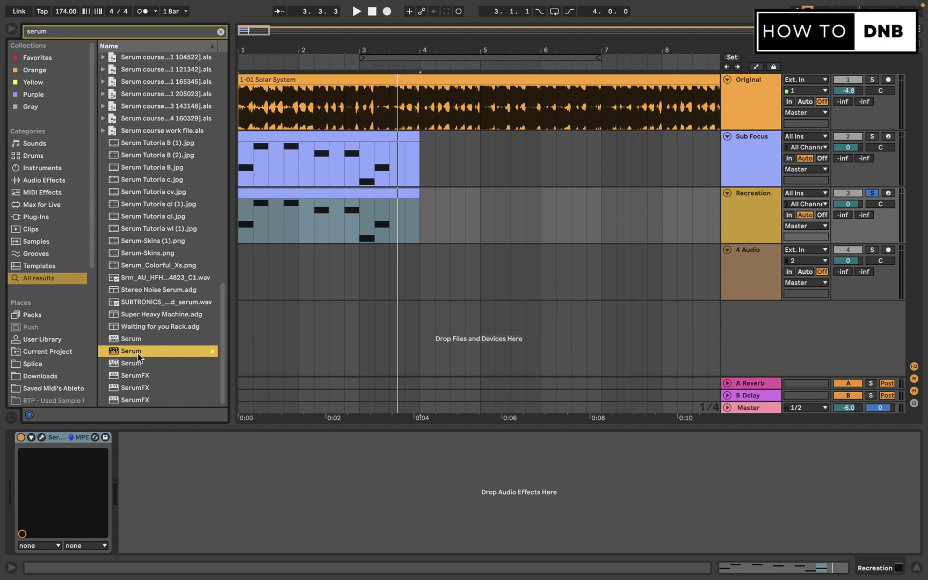
Place SerumFX after Serum on the Recreation track, then reopen Serum's effects page.
left_click_drag(144, 384, 189, 504)
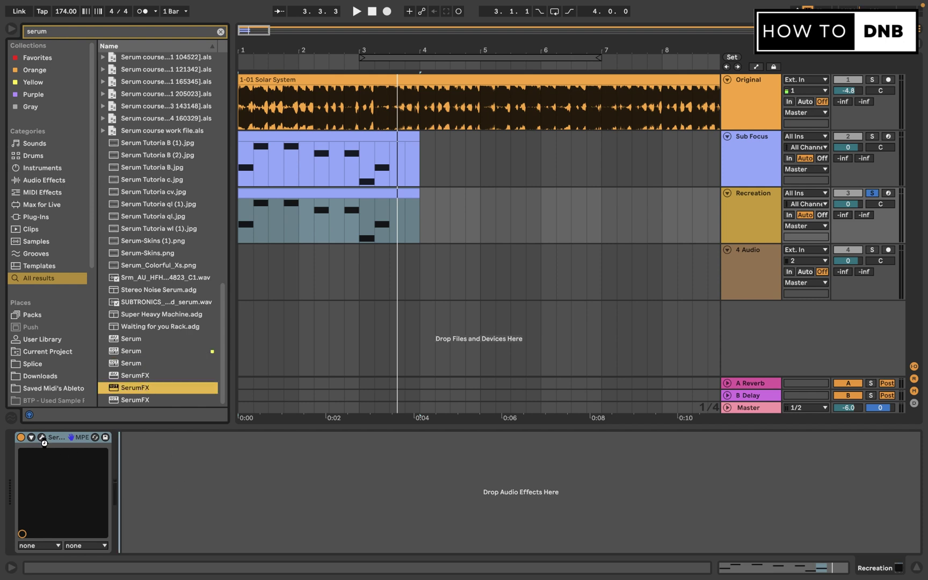
left_click_drag(44, 442, 217, 497)
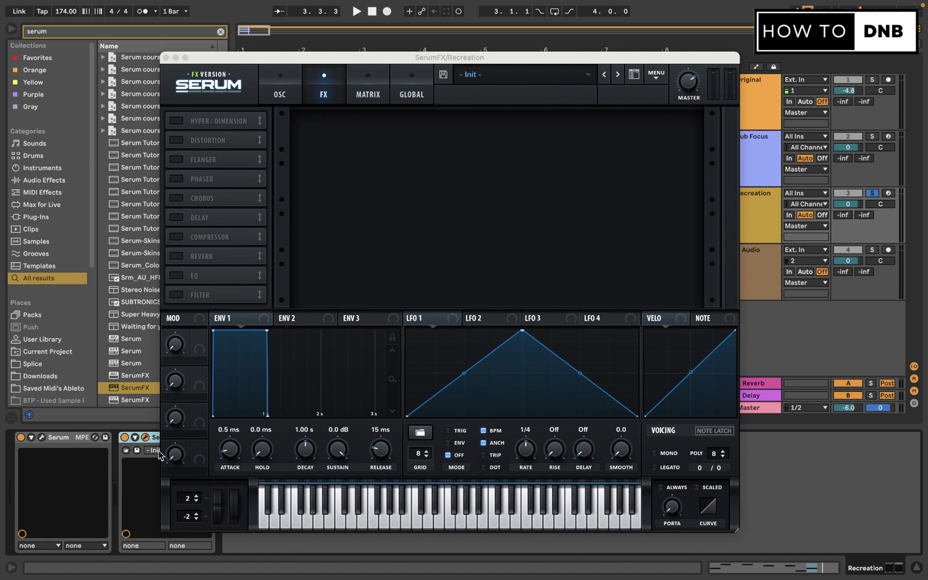
left_click(166, 57)
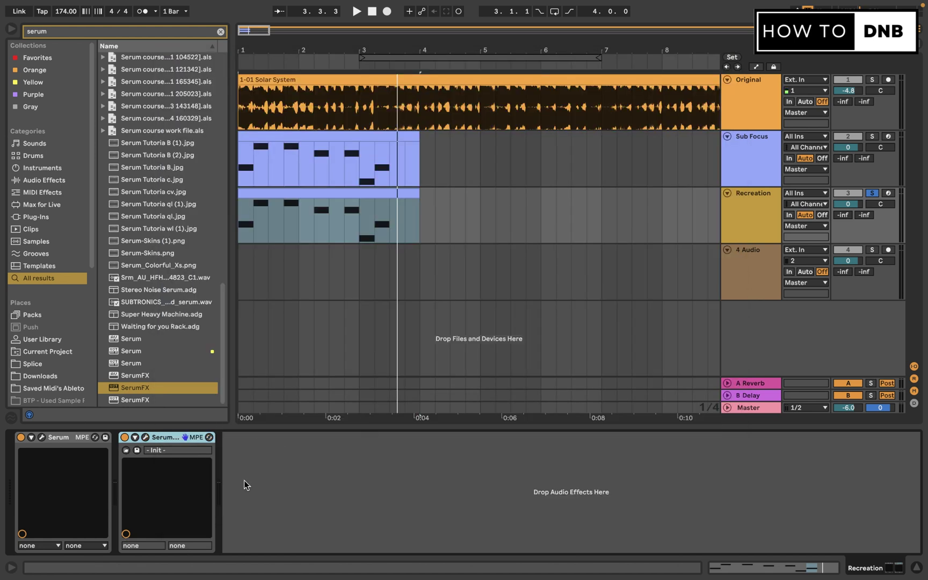
left_click(42, 437)
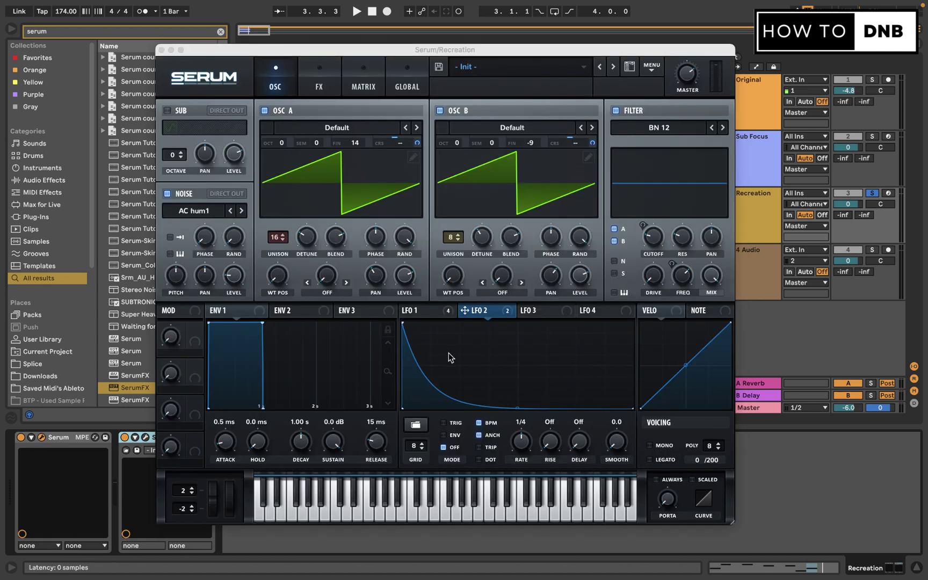
left_click(311, 75)
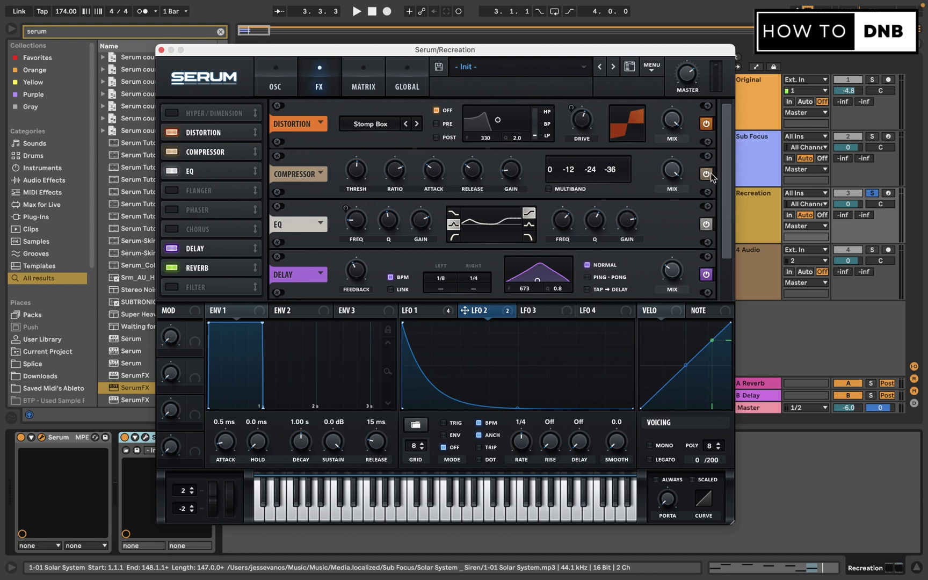
left_click_drag(731, 189, 733, 263)
Enable the FX Filter as Multi > PP 12 with cutoff near 312 Hz, then close Serum.
left_click(175, 286)
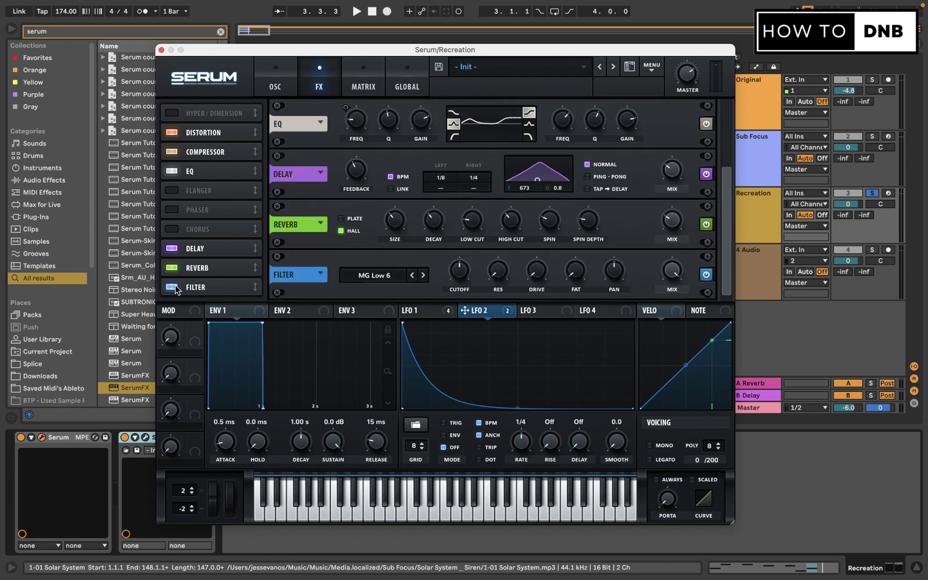
left_click(394, 277)
mouse_move(397, 309)
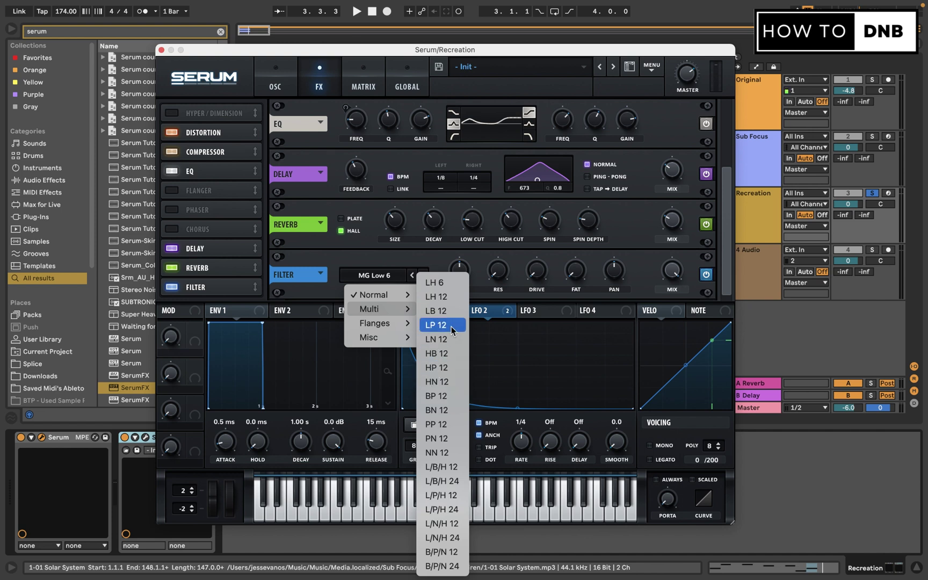
left_click(446, 424)
mouse_move(441, 315)
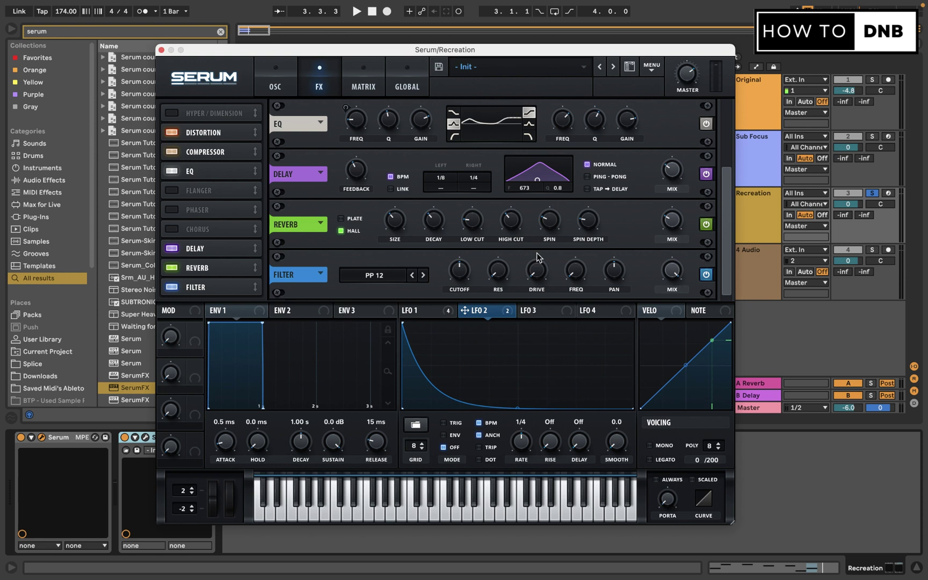
mouse_move(463, 279)
left_mouse_down()
mouse_move(464, 300)
mouse_move(465, 282)
left_mouse_up()
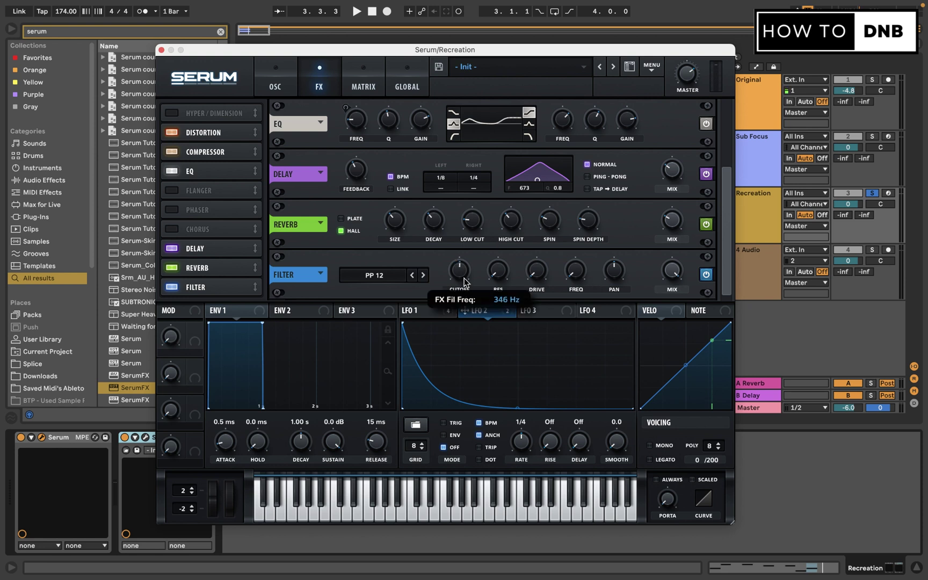
left_click(162, 50)
Bring up the SerumFX window on its oscillator and filter page and enable its filter.
left_click(145, 437)
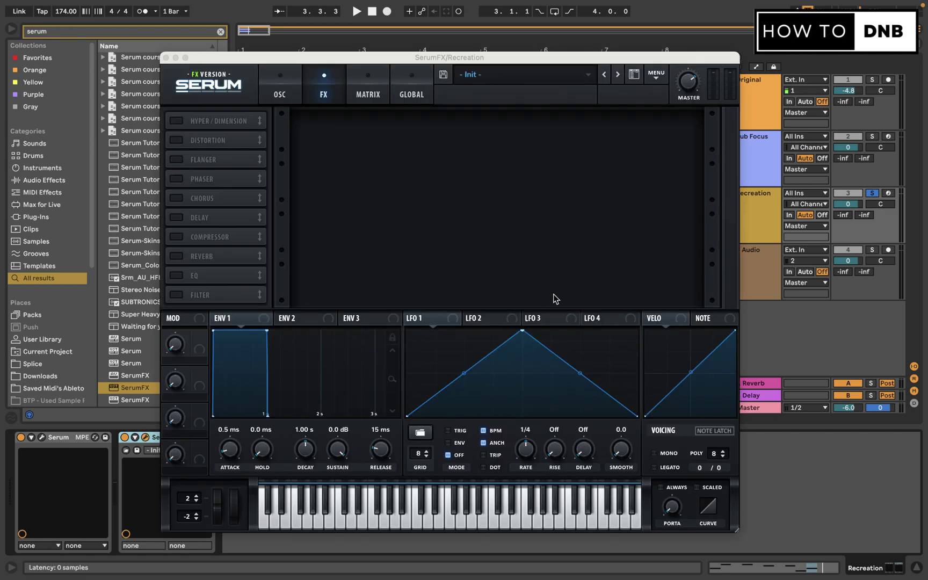
left_click(278, 97)
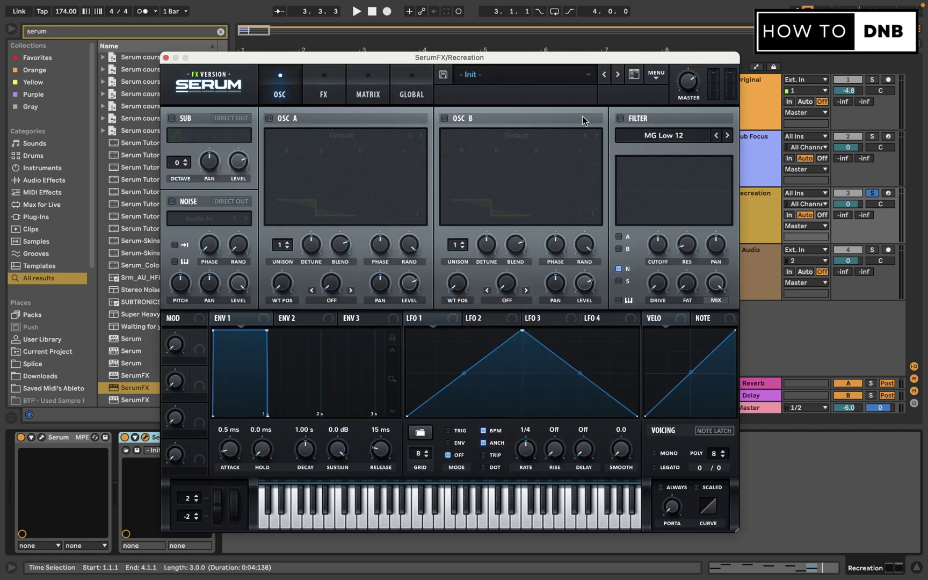
left_click(626, 122)
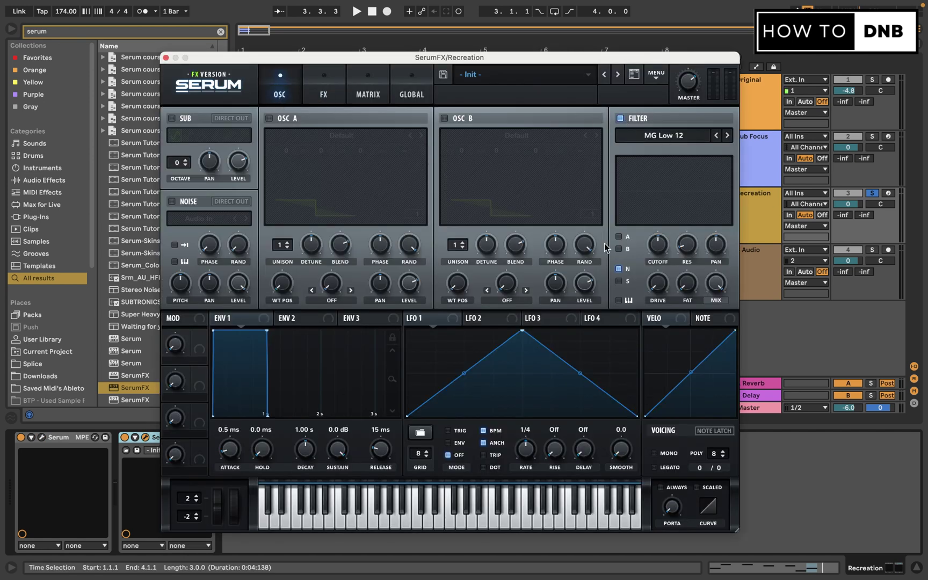
Latch notes and switch on the noise oscillator's audio input, then bring up the filter type list.
left_click(727, 433)
left_click(171, 202)
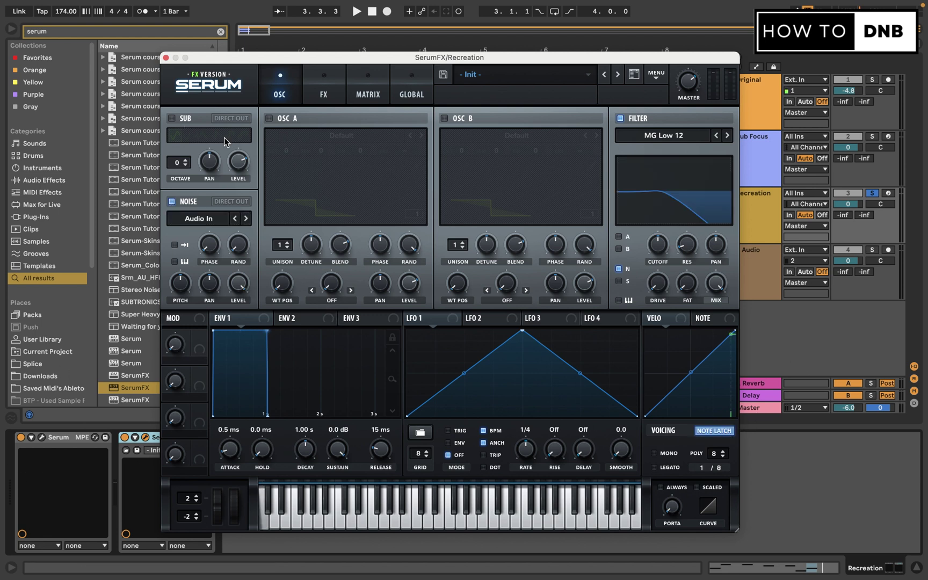
left_click(699, 138)
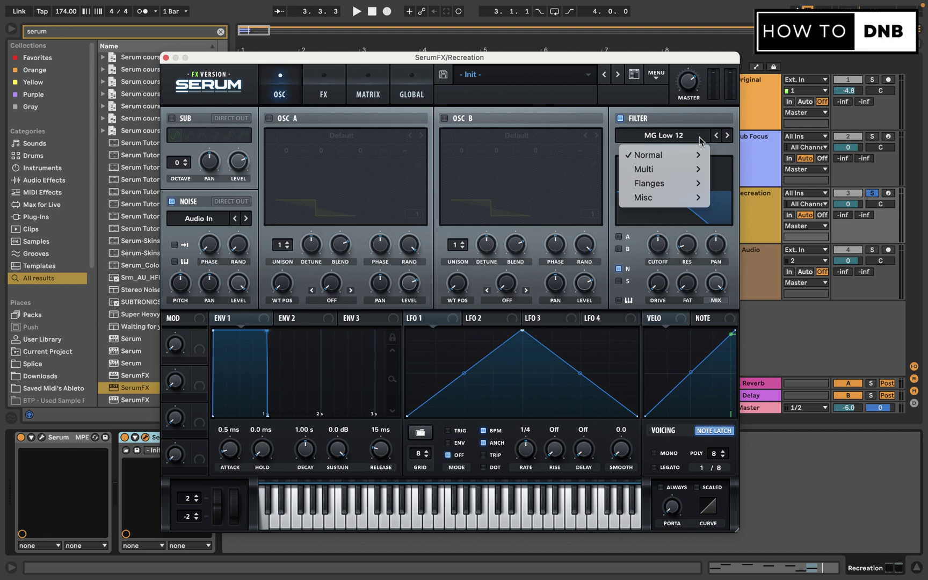
mouse_move(690, 199)
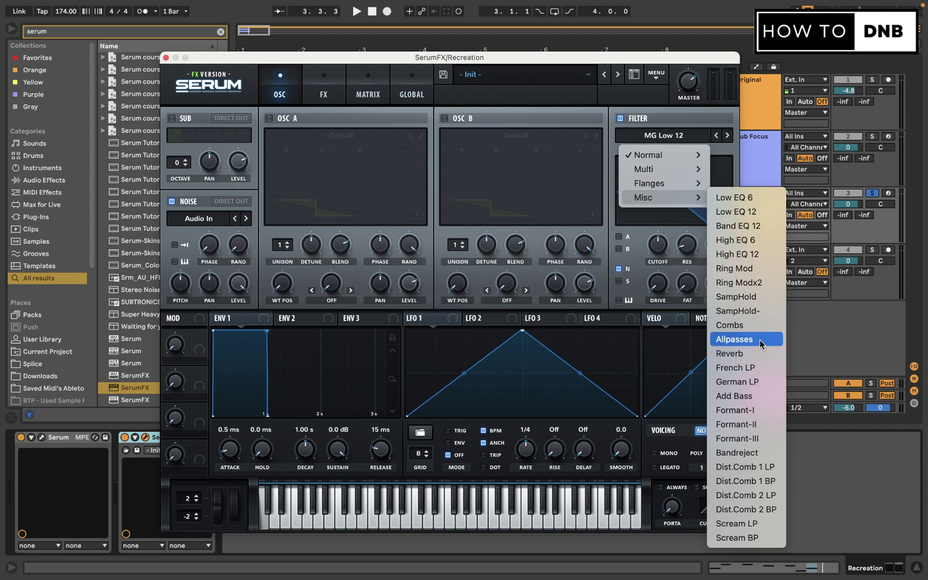
Set the SerumFX filter to PP 12, raise its cutoff, and push Freq/Var to about 37% for a second peak.
mouse_move(656, 169)
left_click(739, 244)
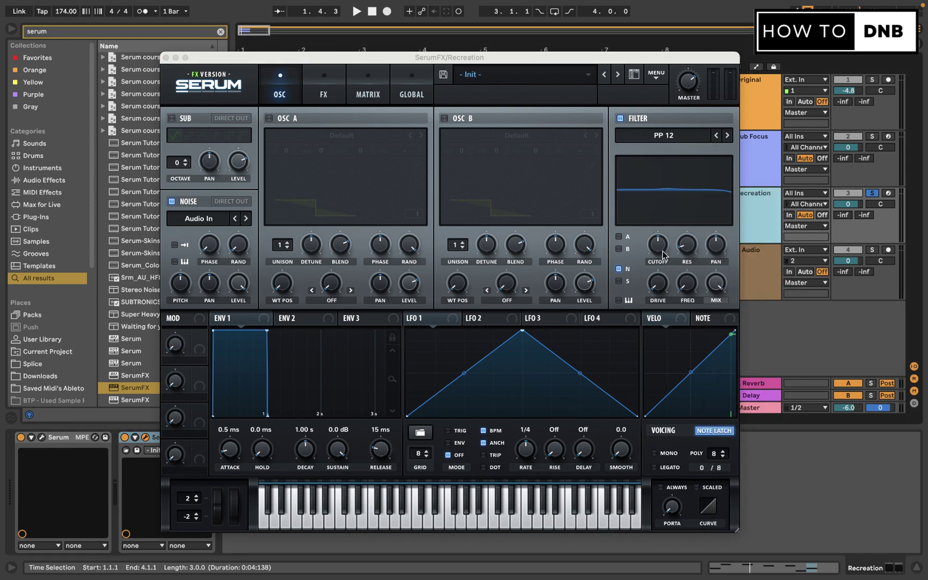
mouse_move(665, 247)
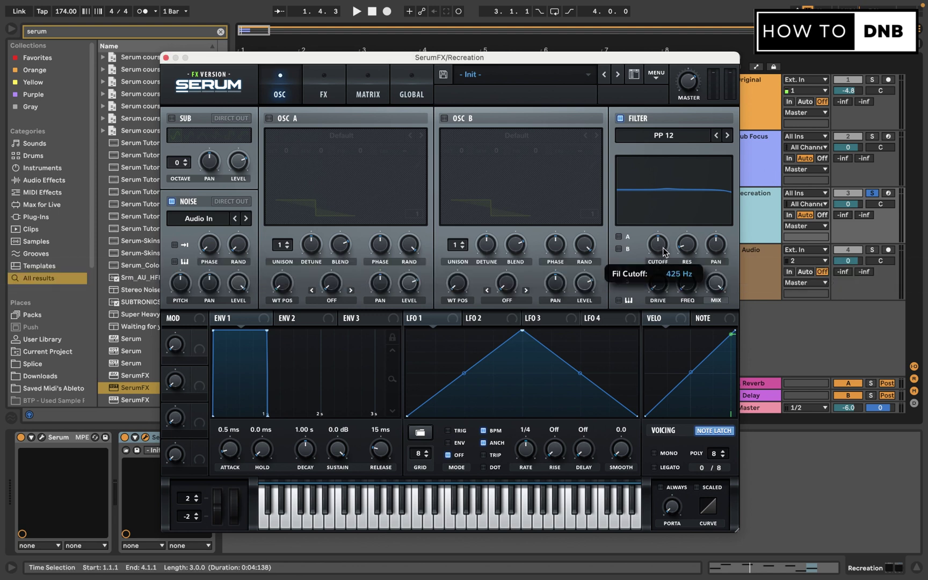
left_click_drag(665, 247, 700, 229)
mouse_move(695, 234)
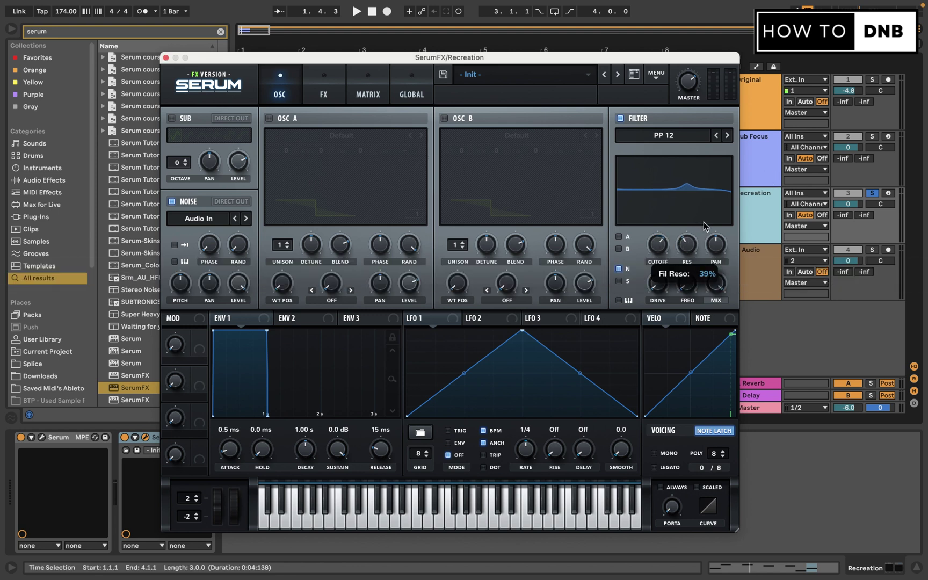
mouse_move(689, 286)
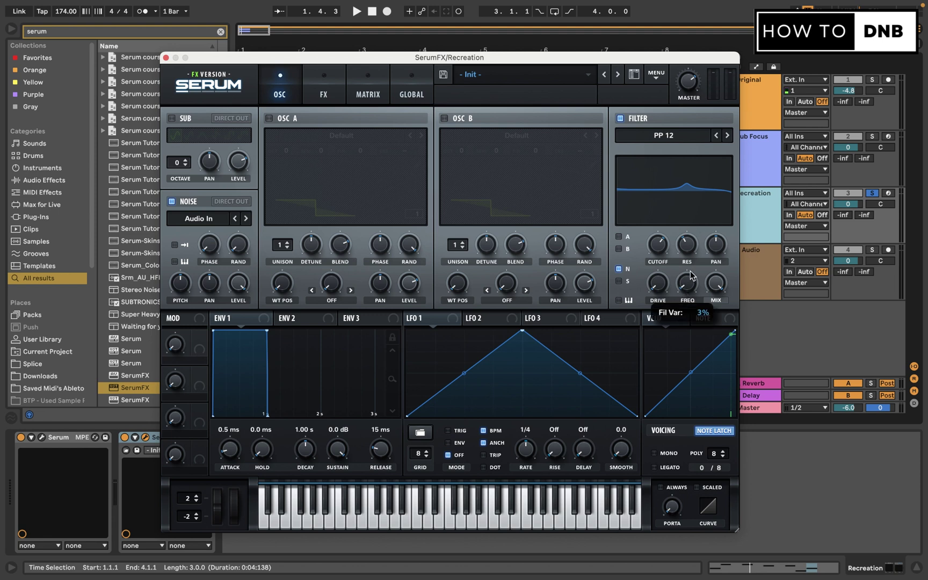
left_click_drag(690, 274, 741, 218)
Play to compare the filter off and on, then lower the cutoff to about 139 Hz.
key("space")
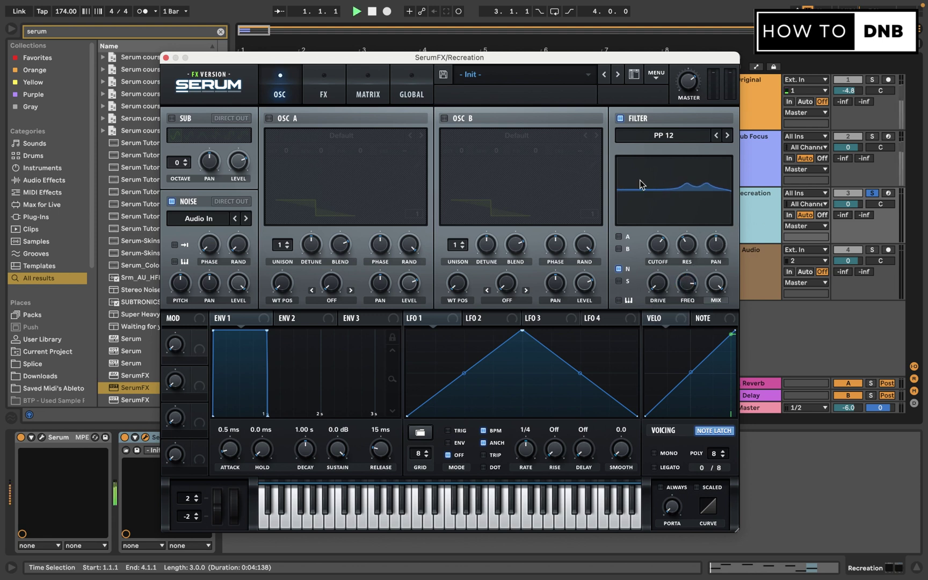
left_click(620, 122)
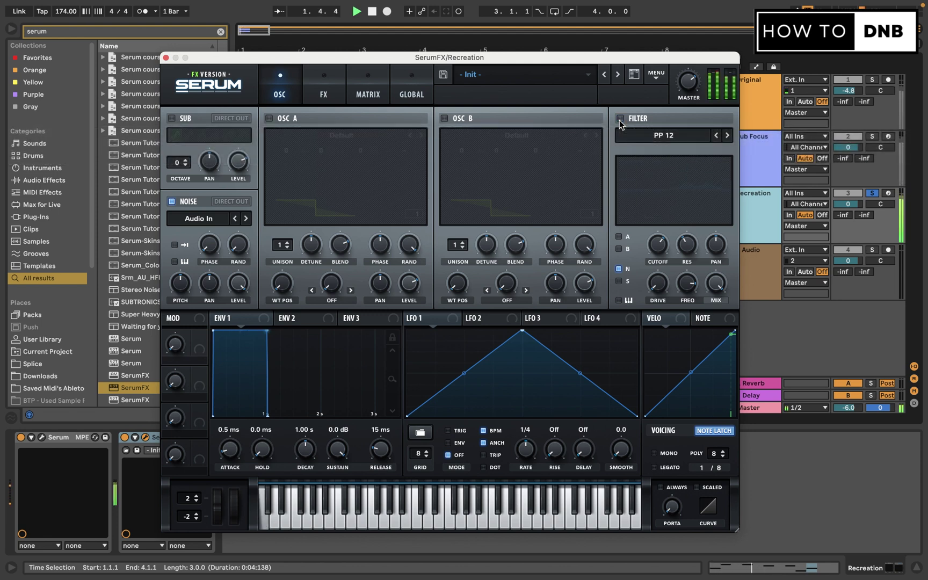
left_click(620, 121)
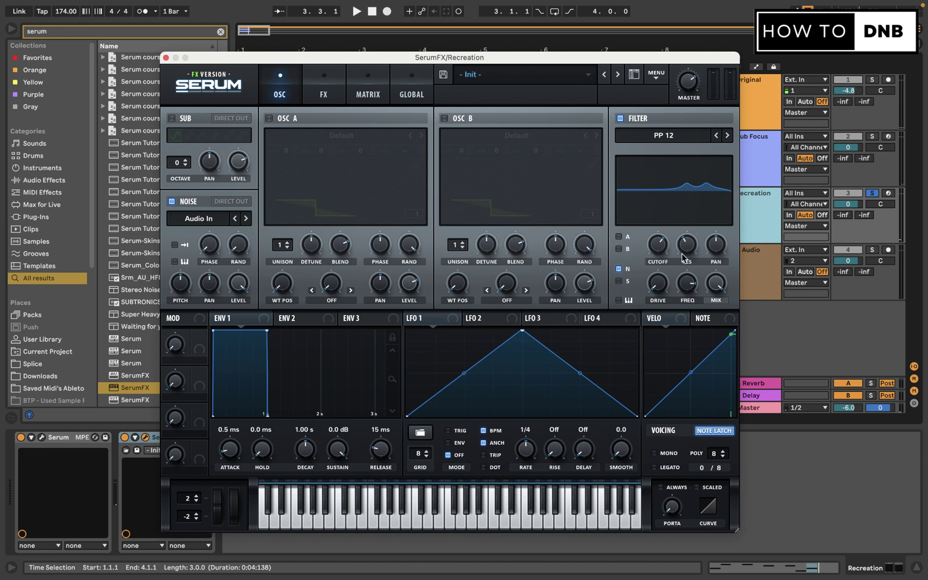
left_click_drag(670, 256, 670, 269)
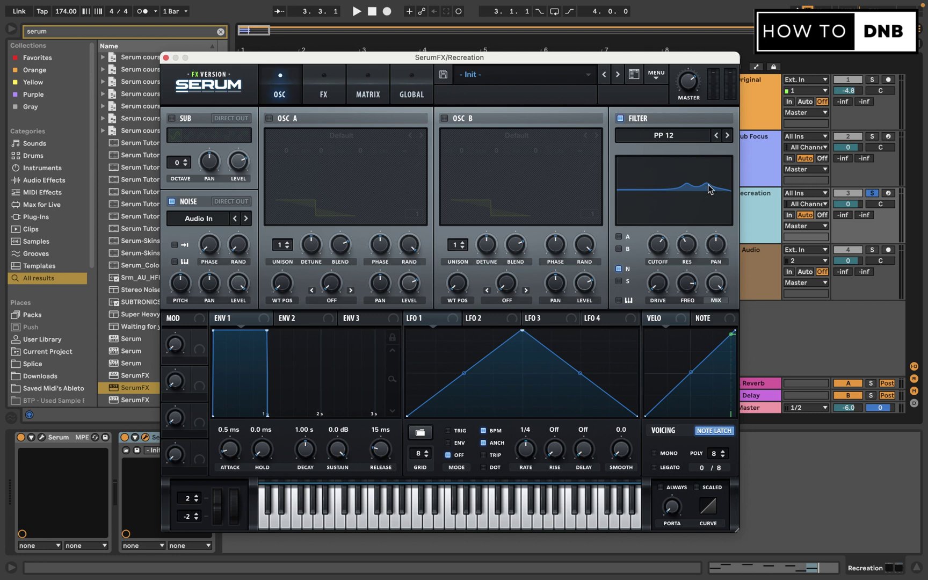
left_click(771, 175)
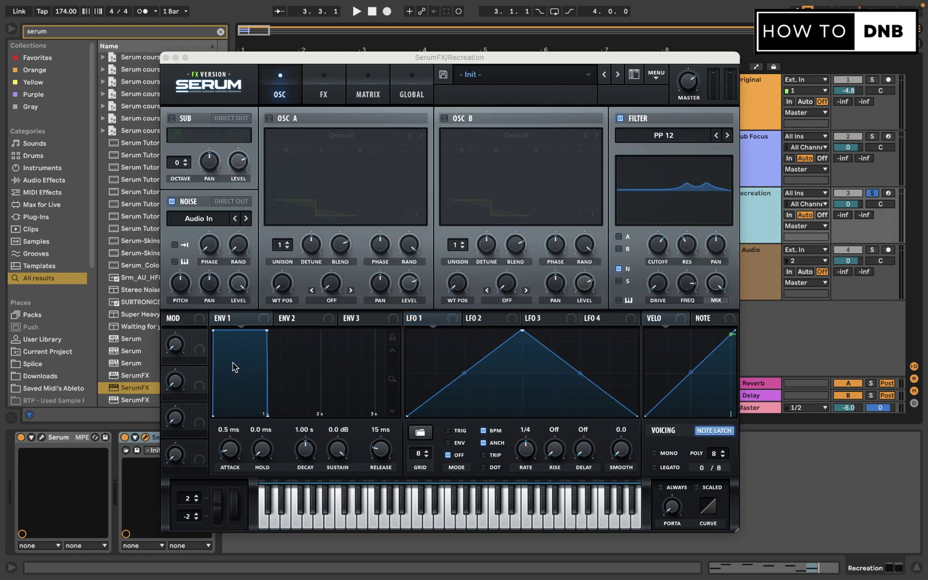
In Serum's effects rack, adjust the Filter and raise its variable amount to 84%.
left_click(43, 443)
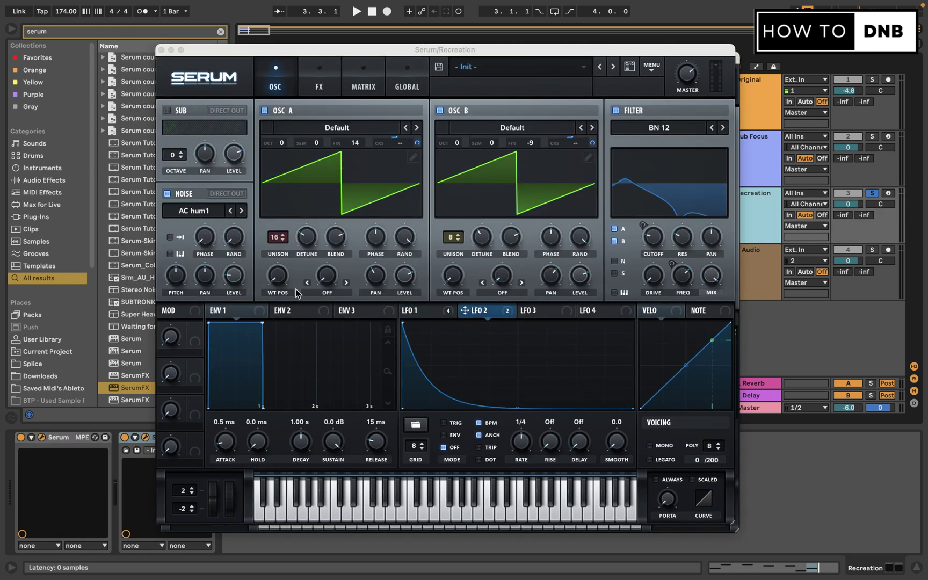
left_click(315, 88)
scroll(690, 168, "down", 2)
left_click_drag(467, 280, 506, 256)
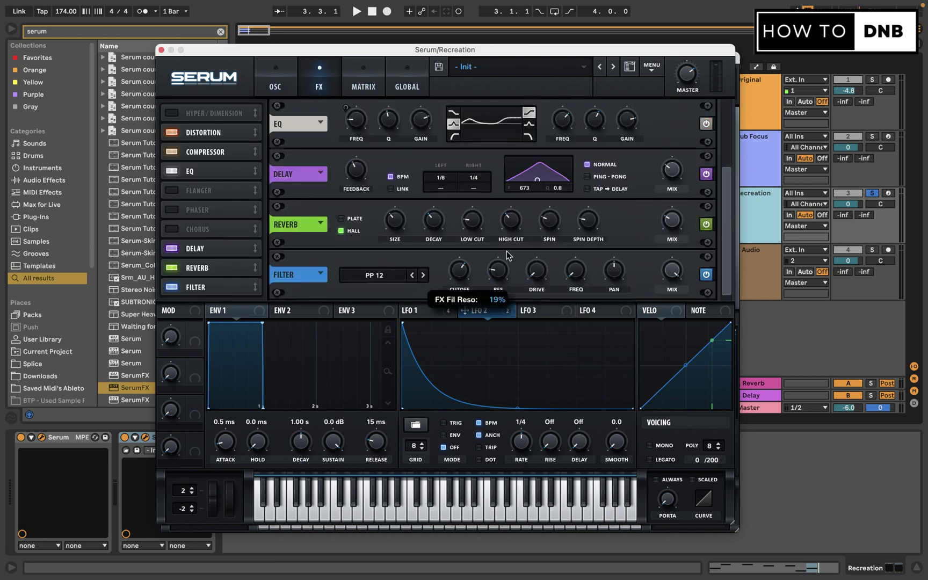
left_click_drag(584, 274, 635, 199)
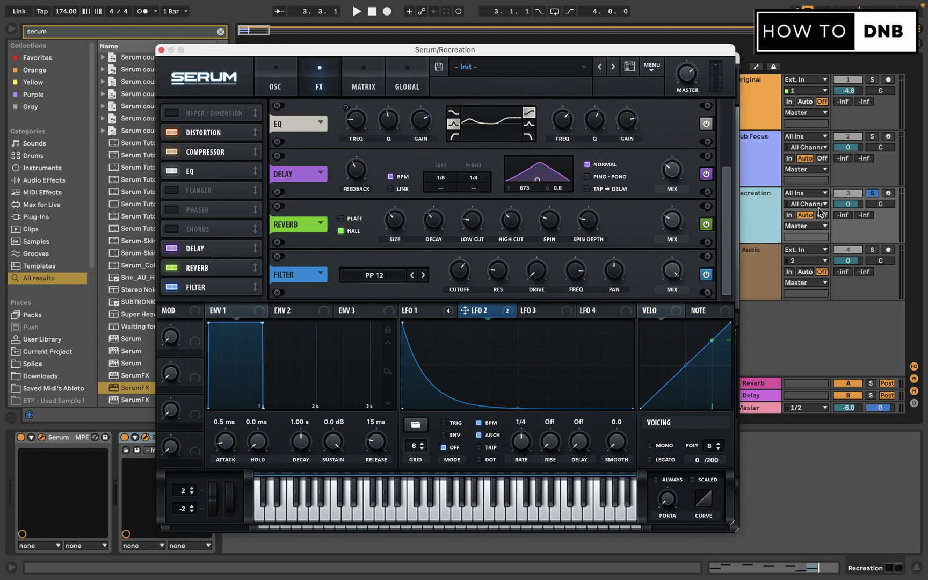
Play with SerumFX switched off and ease the effects filter variable down to 78%.
key("space")
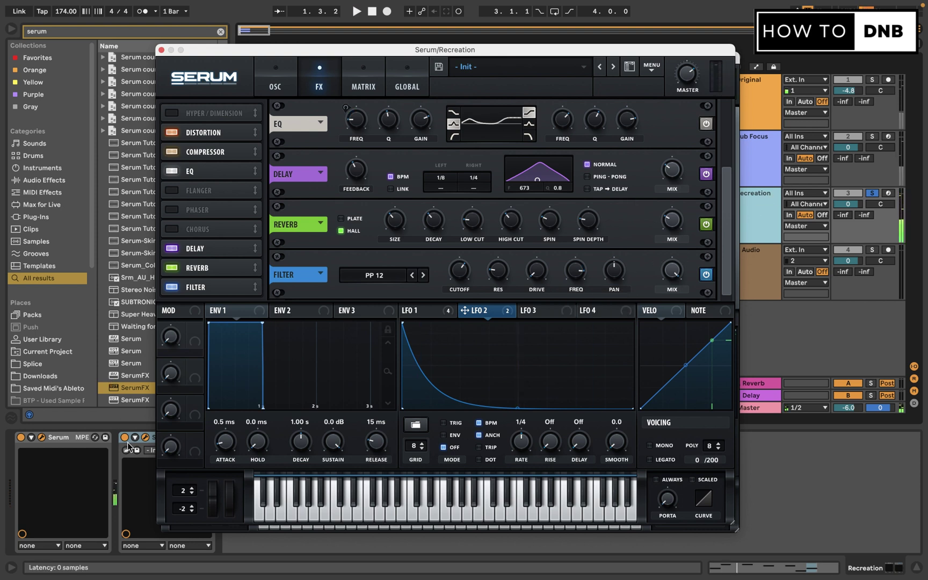
left_click(125, 437)
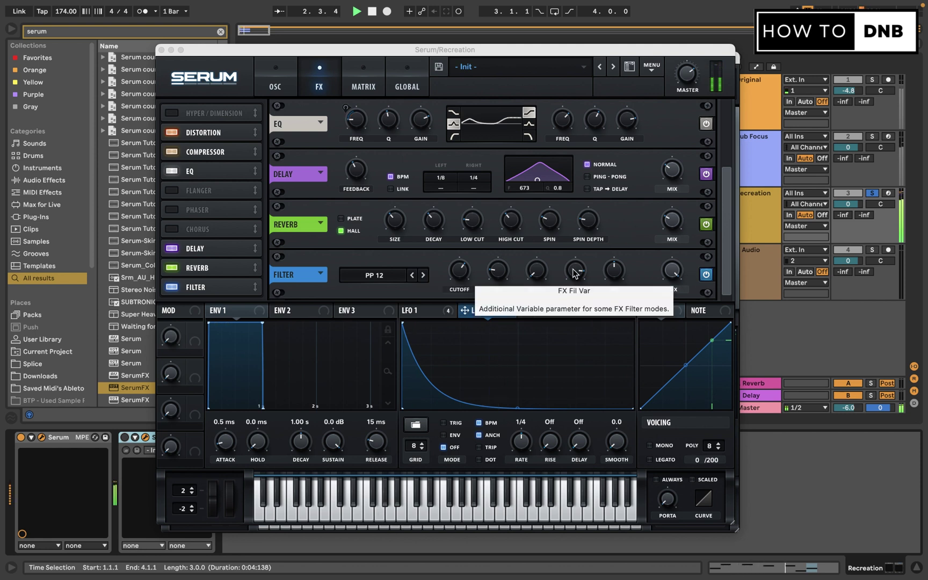
left_click_drag(574, 273, 574, 286)
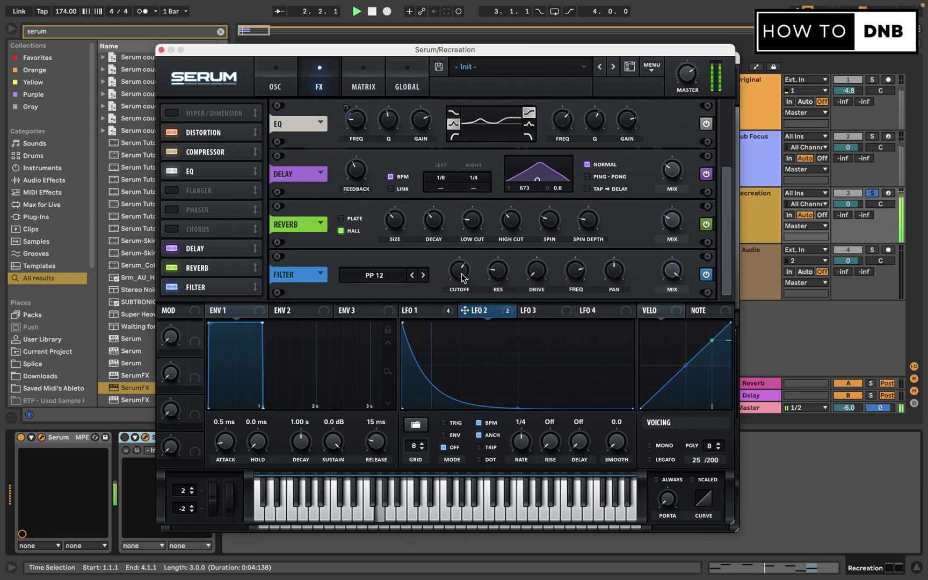
mouse_move(462, 277)
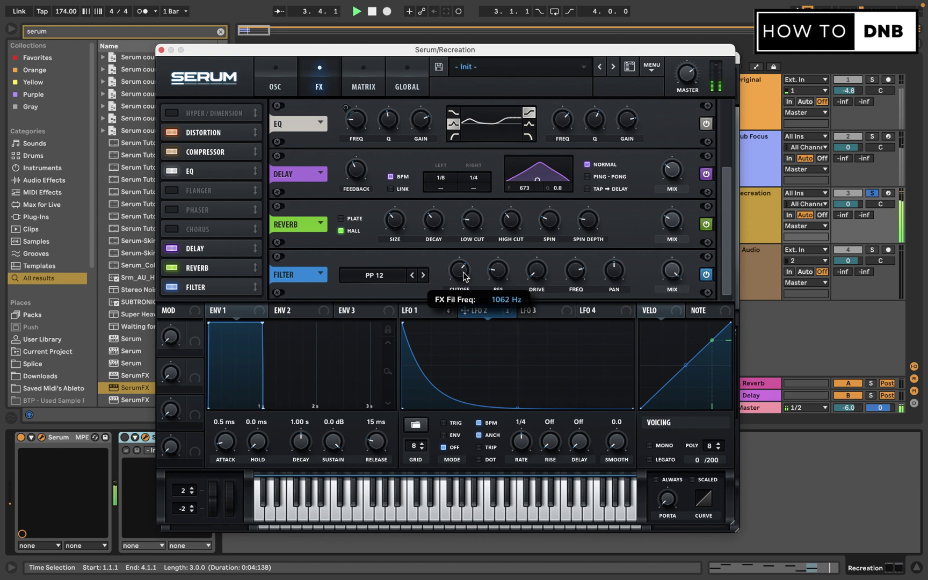
key("space")
scroll(484, 215, "up", 5)
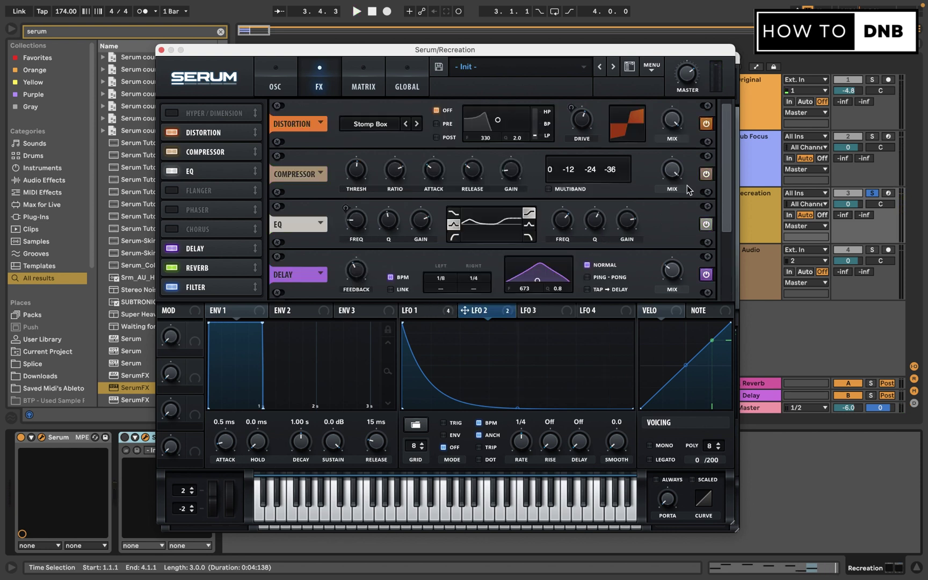
Return Serum to its oscillator page, close SerumFX, solo Sub Focus, and set the start to bar 1.
left_click(278, 87)
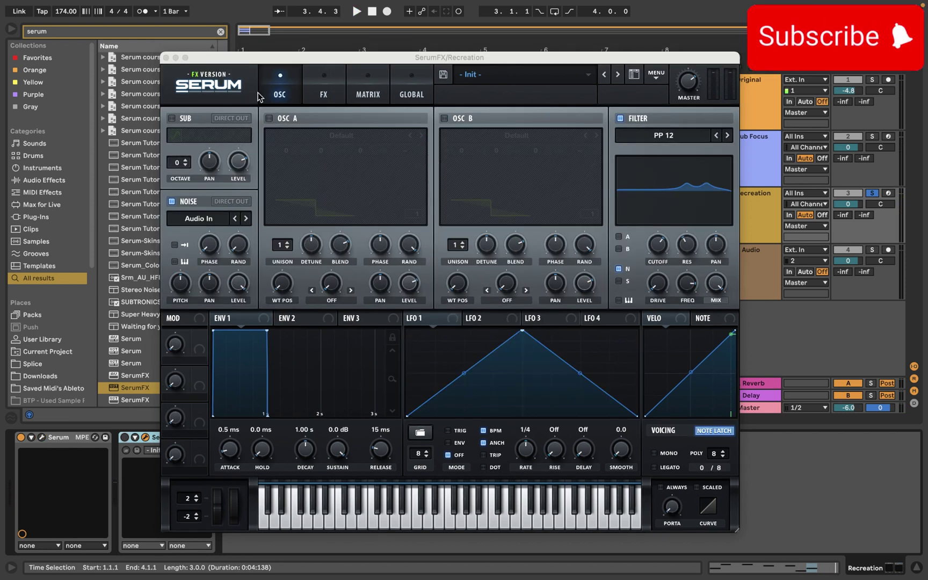
left_click(166, 58)
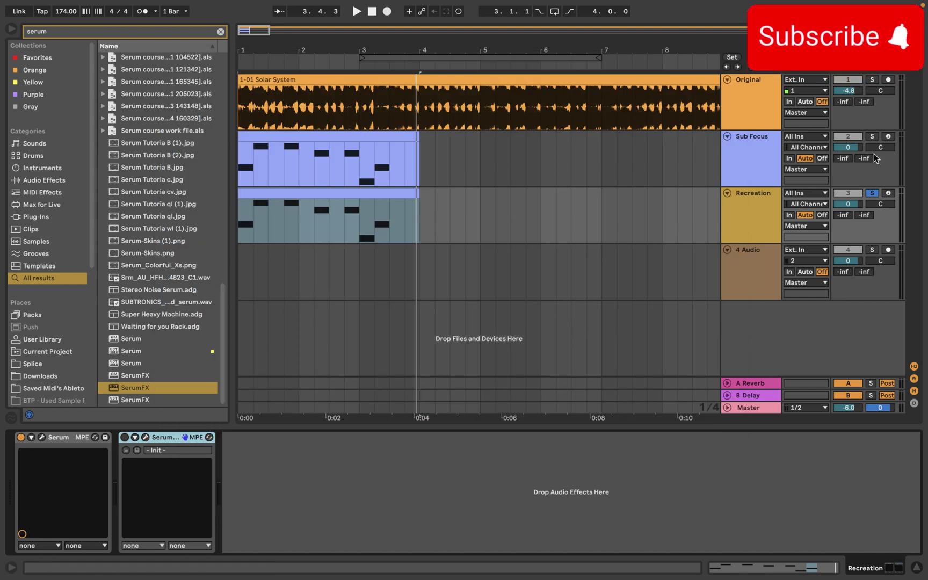
left_click(873, 135)
left_click(247, 118)
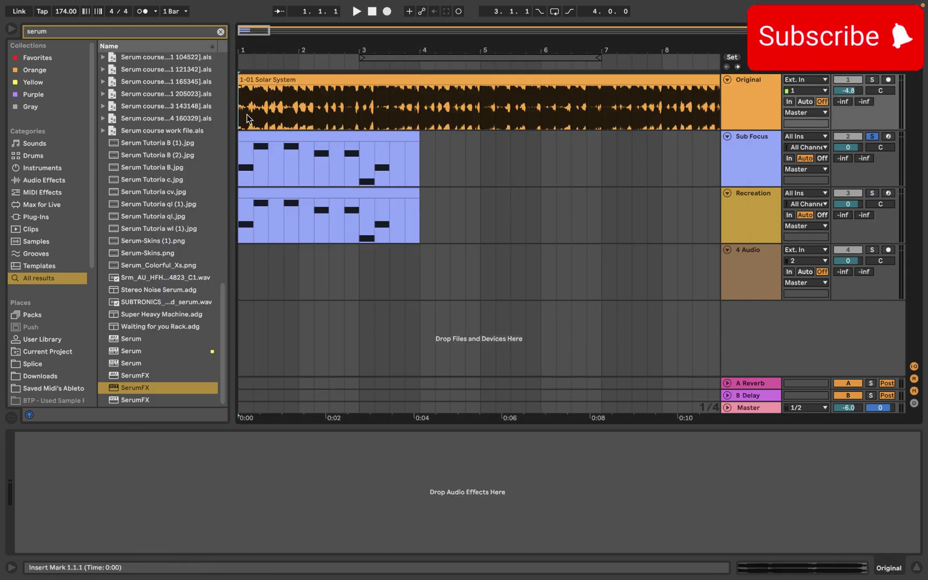
Play from bar 1, alternating solo between the Original and Sub Focus tracks, ending on Original.
left_click(872, 80)
key("space")
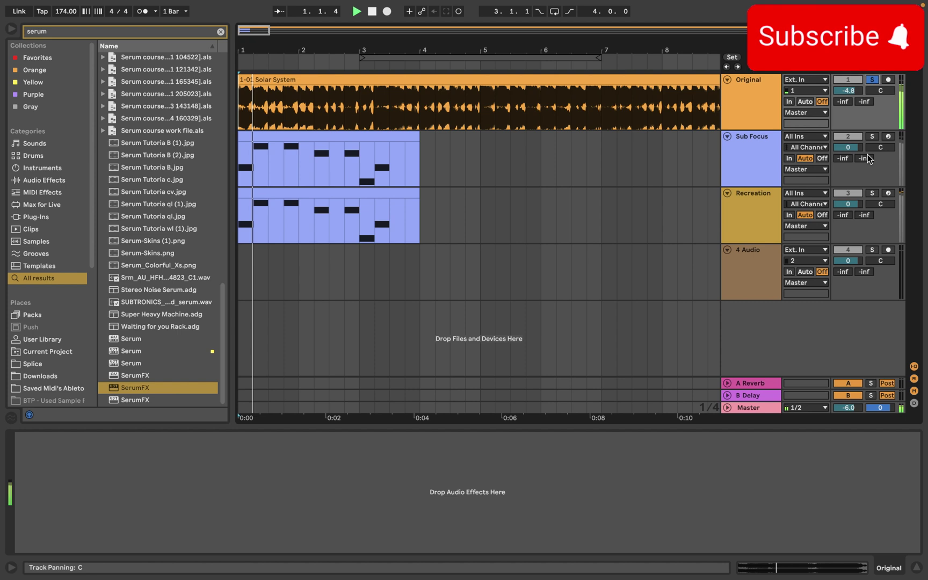
left_click(873, 135)
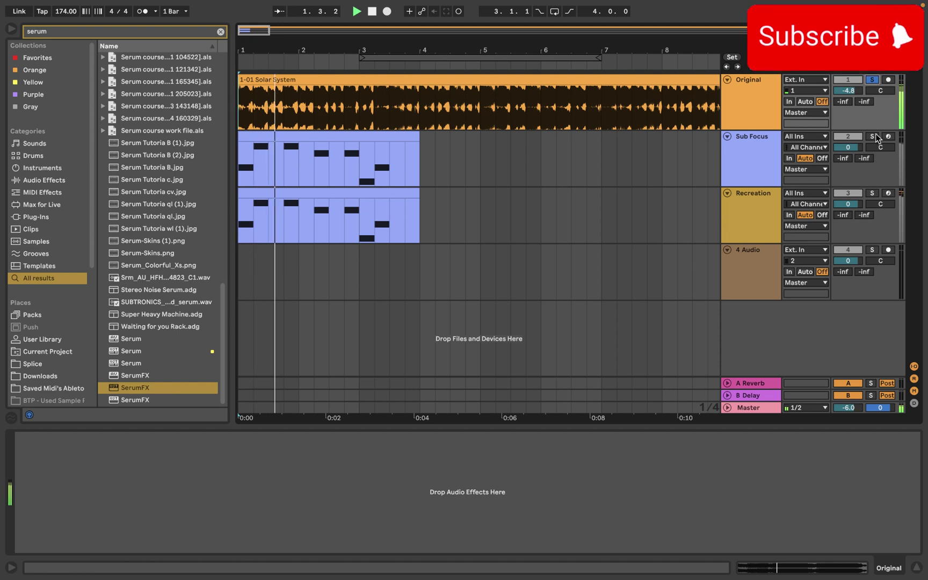
left_click(873, 79)
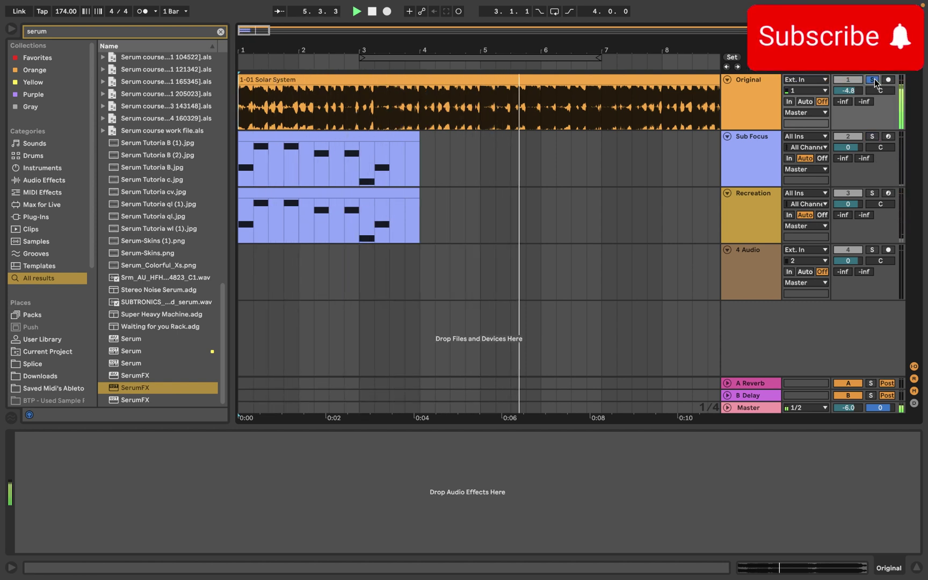
scroll(416, 173, "up", 2)
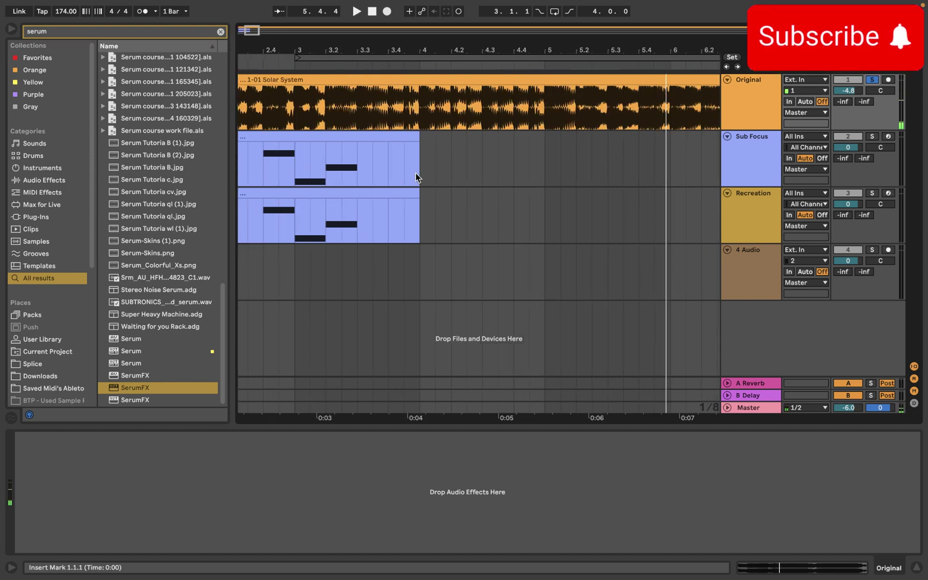
scroll(416, 173, "down", 2)
Show the Sub Focus Serum with the SC - LD - Solar System V3 preset and inspect LFO 1's routing menu.
left_click(315, 145)
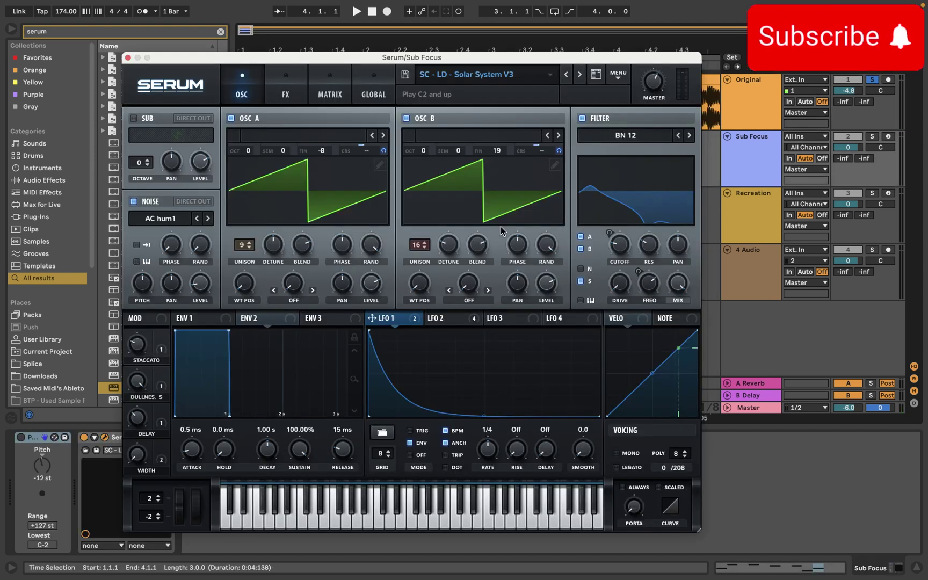
right_click(407, 326)
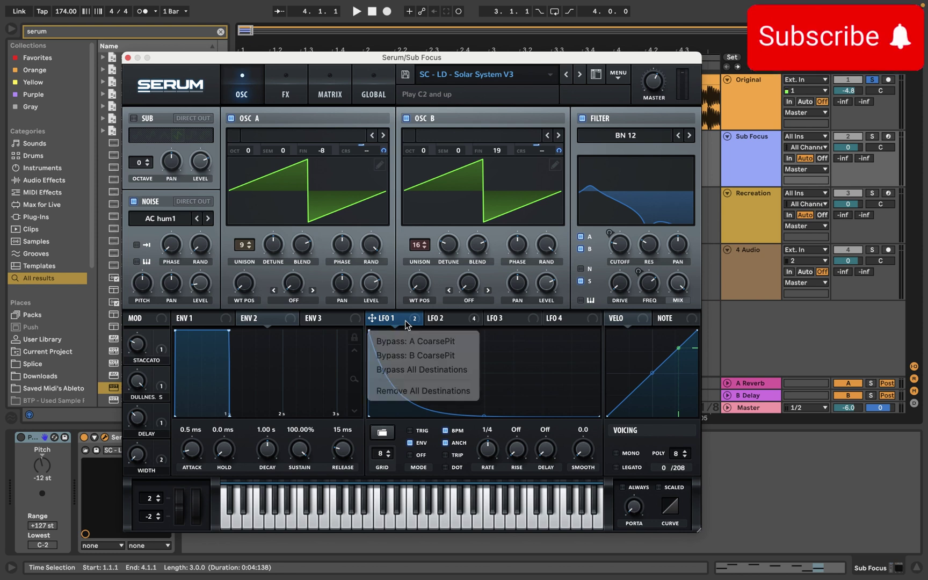
left_click(405, 320)
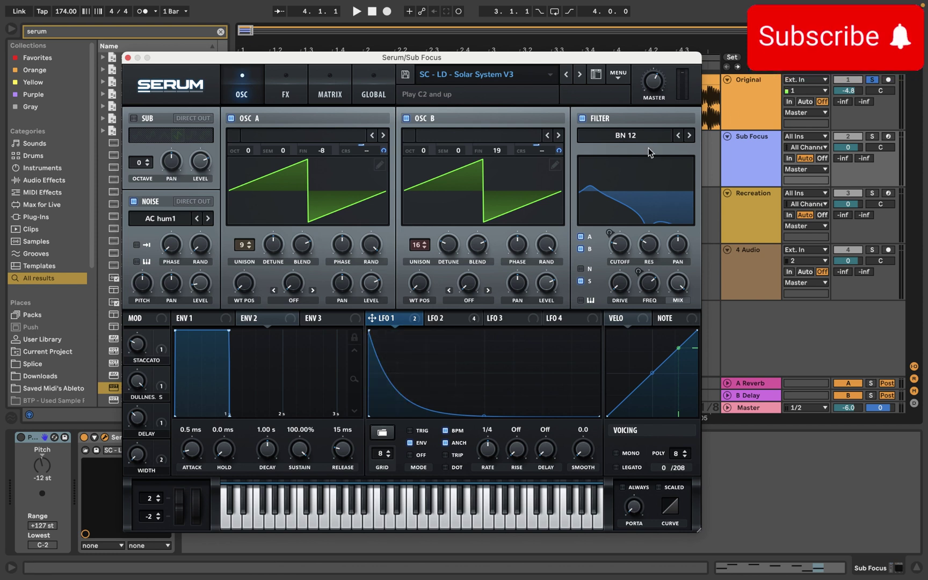